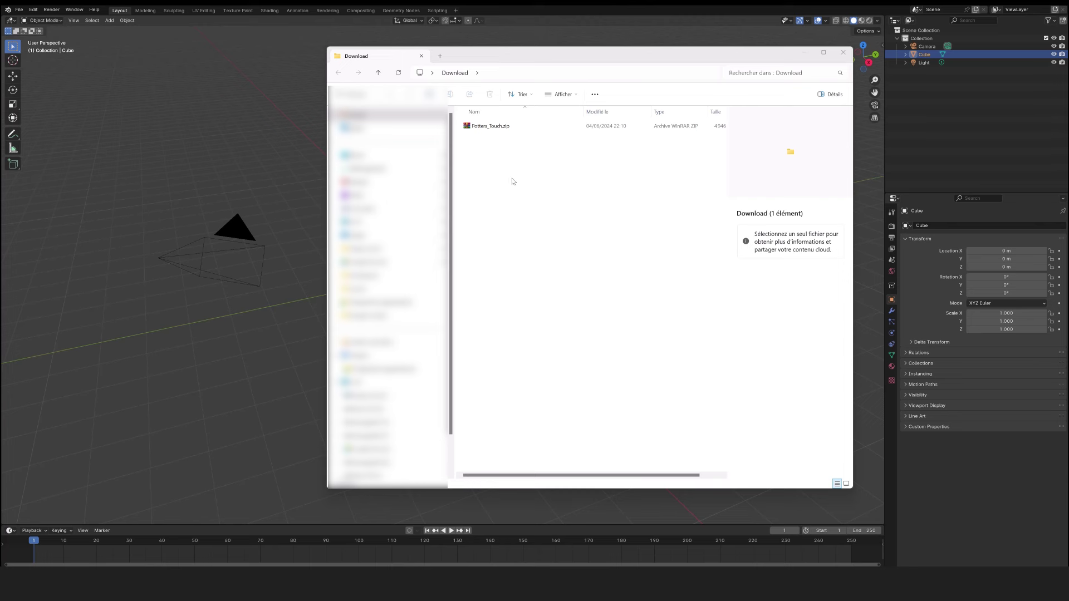
# - Extract Potters_Touch.zip in the Download folder and delete the archive
pyautogui.click(497, 130)
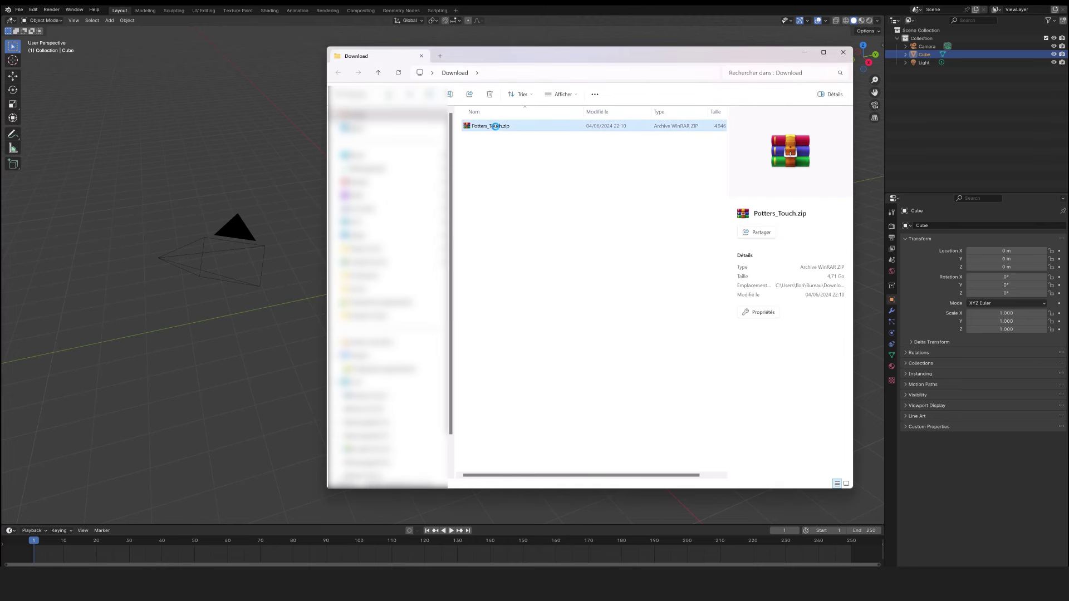
pyautogui.rightClick(495, 127)
pyautogui.moveTo(557, 174)
pyautogui.click(668, 202)
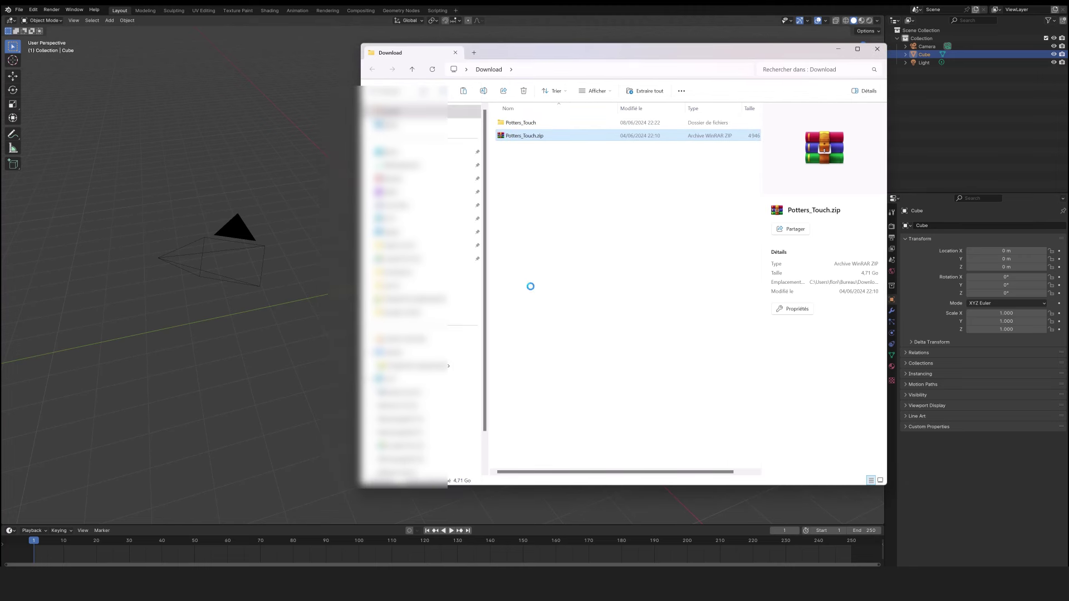
pyautogui.press('Delete')
pyautogui.press('Return')
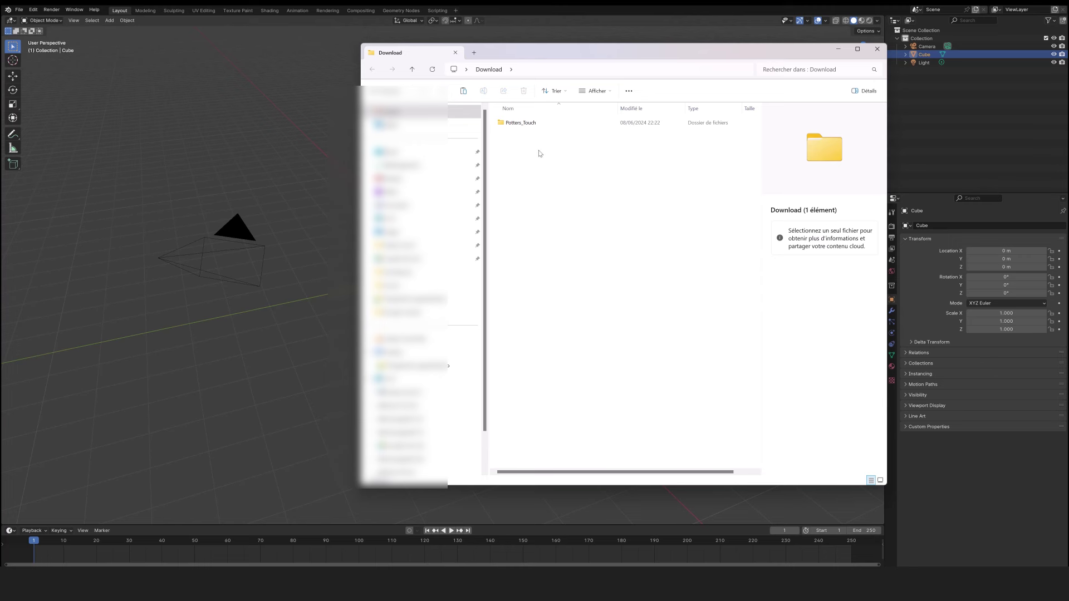
# - Open the extracted Potters_Touch folder, look over its files and return to Blender
pyautogui.doubleClick(526, 123)
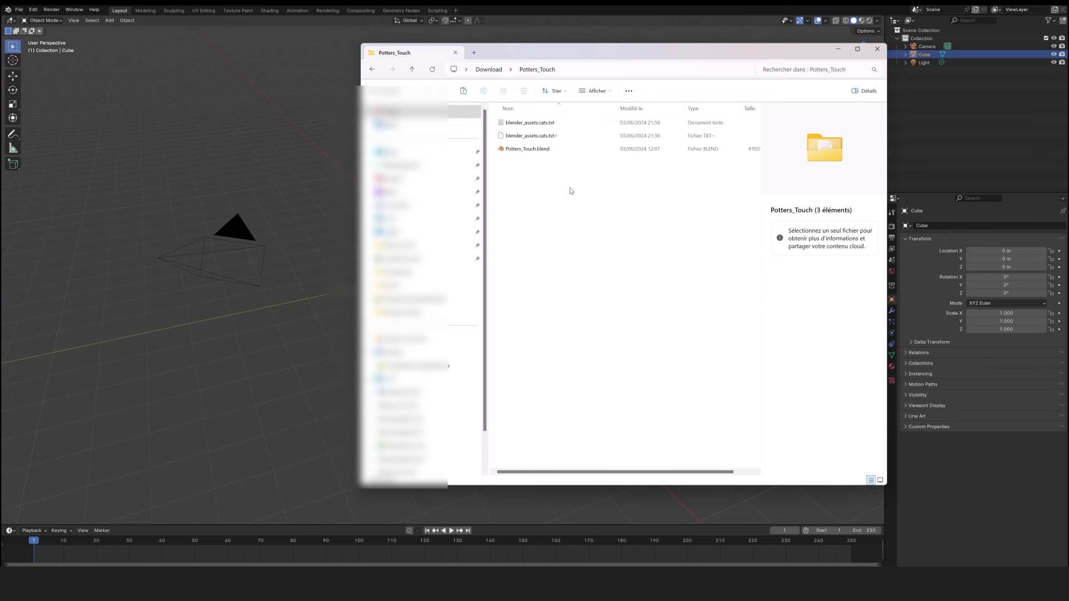
pyautogui.moveTo(552, 160); pyautogui.dragTo(508, 110)
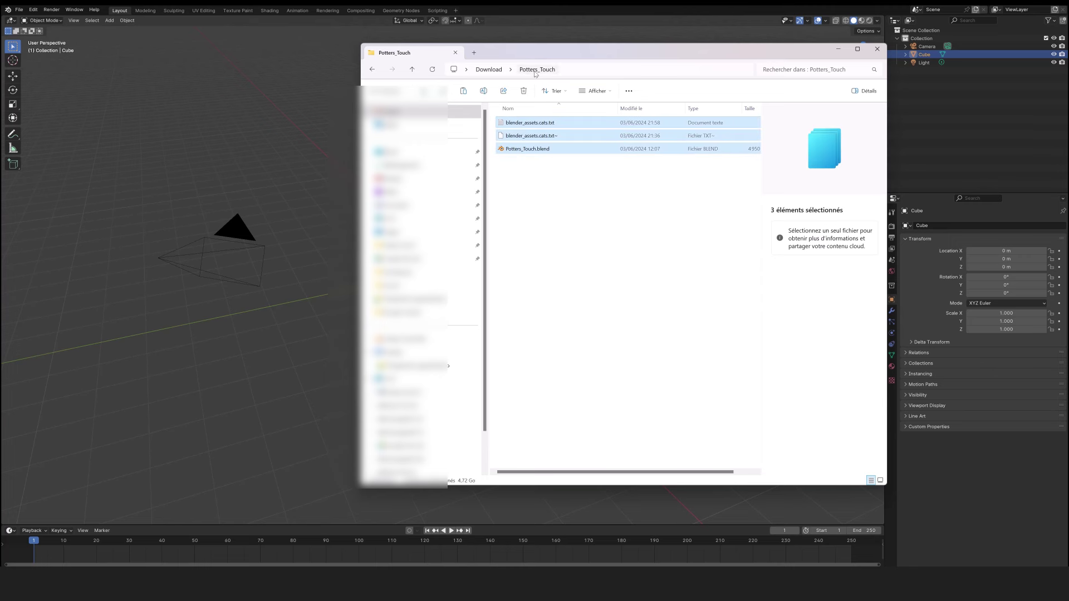
pyautogui.click(232, 180)
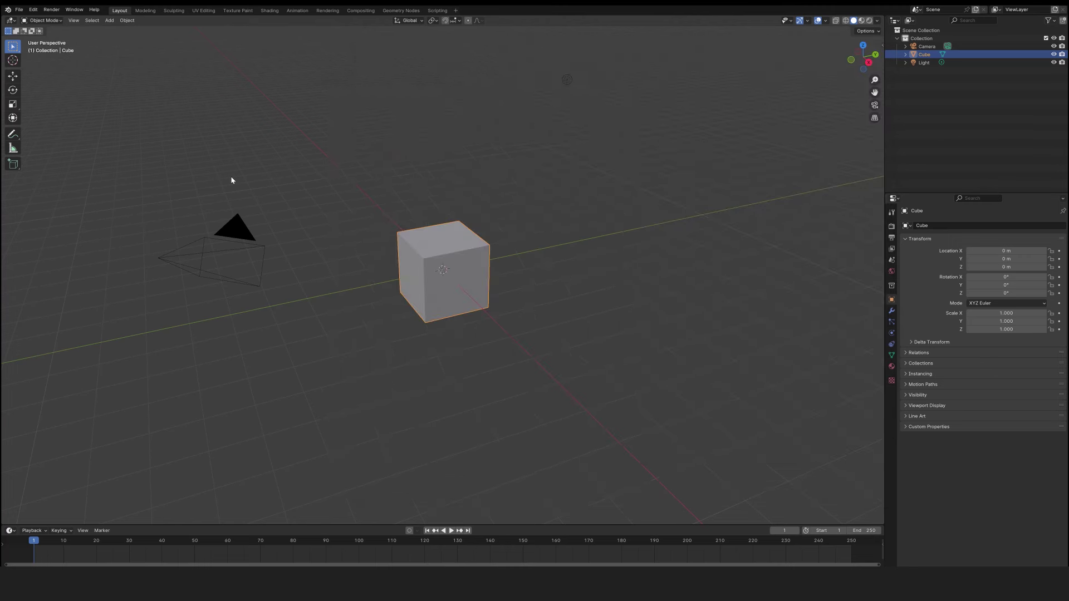
# - Add the Potters_Touch folder as an asset library in the file path preferences and save the preferences
pyautogui.click(33, 10)
pyautogui.click(53, 100)
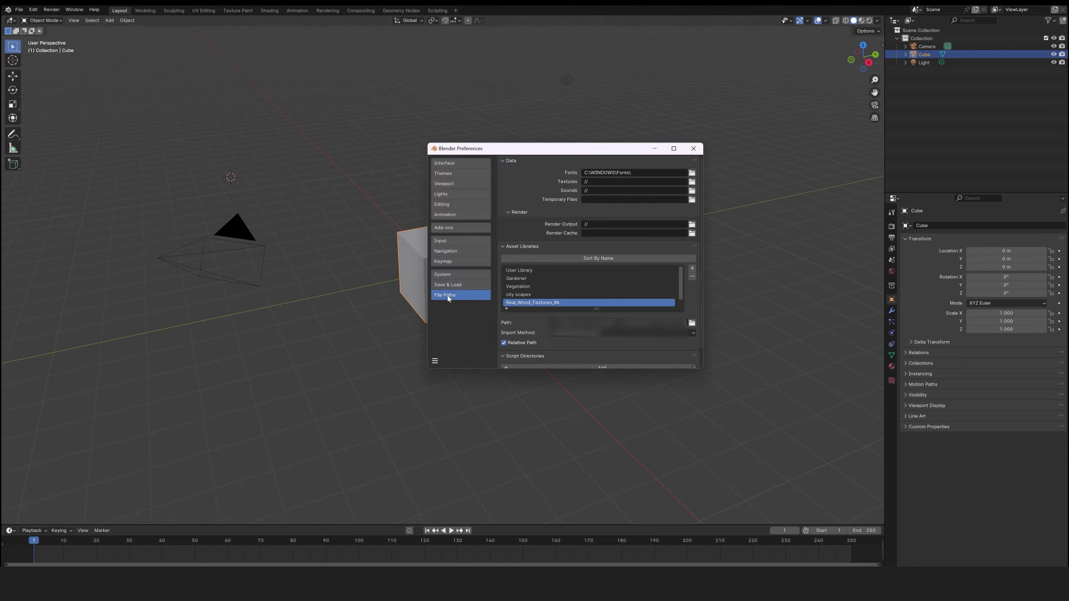
pyautogui.click(692, 268)
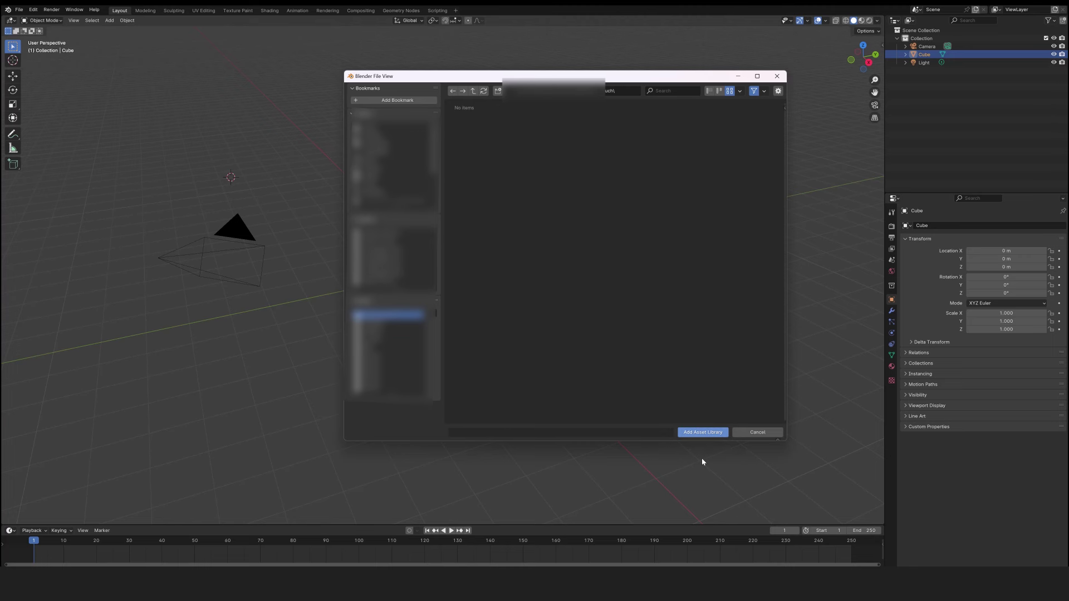
pyautogui.click(692, 433)
pyautogui.click(435, 361)
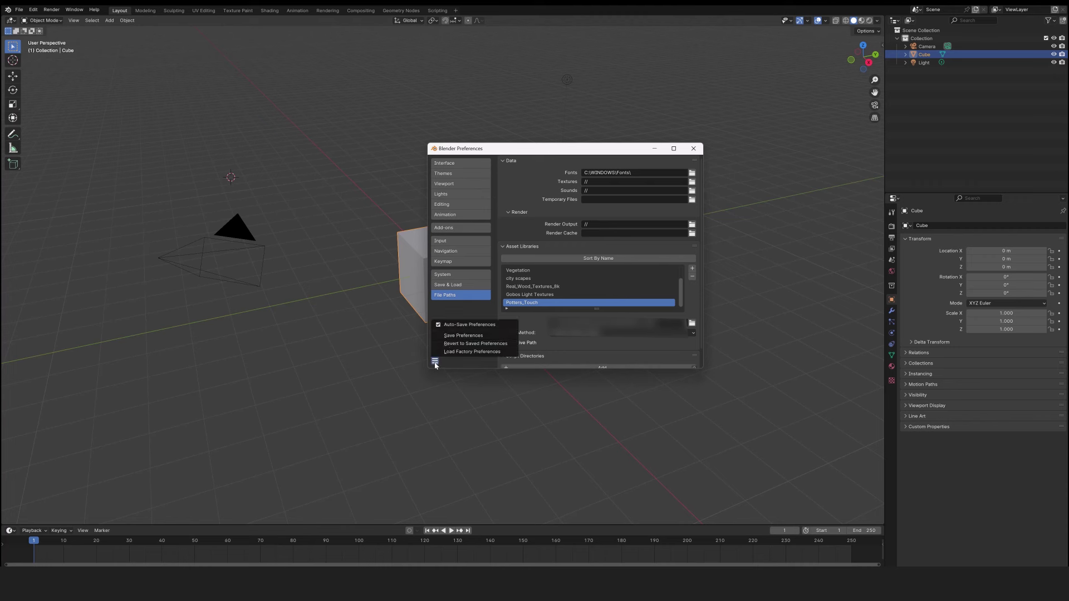
pyautogui.click(471, 336)
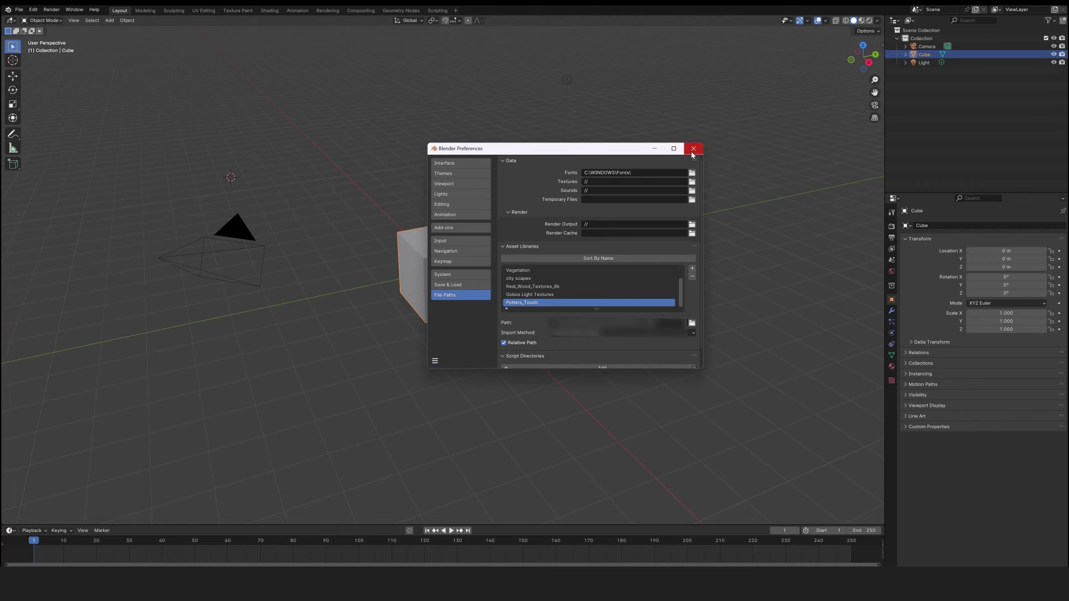
pyautogui.click(692, 153)
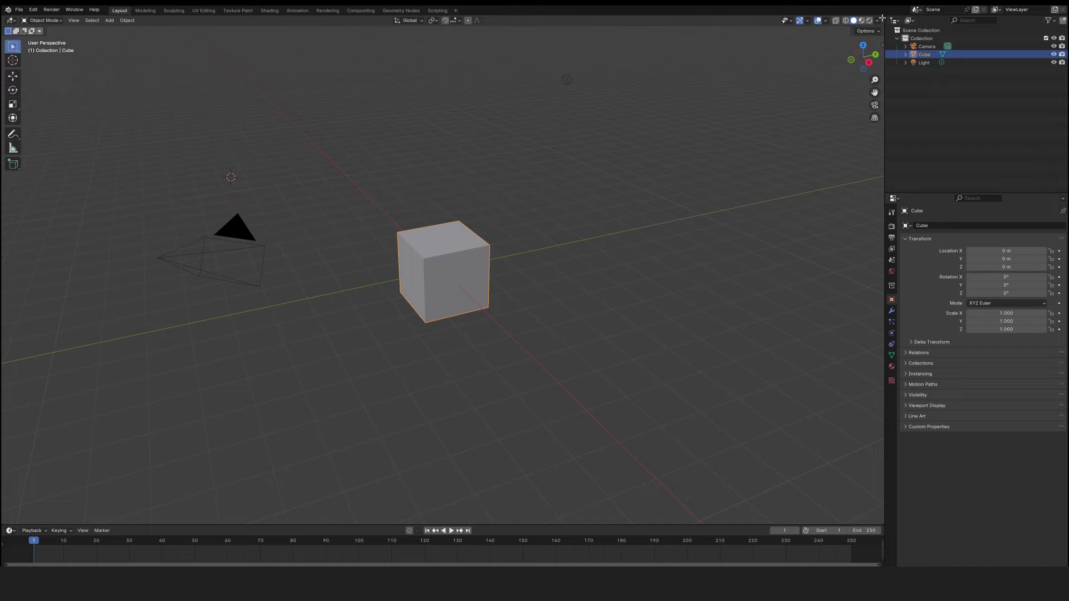
# - Split the 3D viewport vertically and turn the new area into an Asset Browser
pyautogui.moveTo(883, 18); pyautogui.dragTo(544, 22)
pyautogui.click(558, 21)
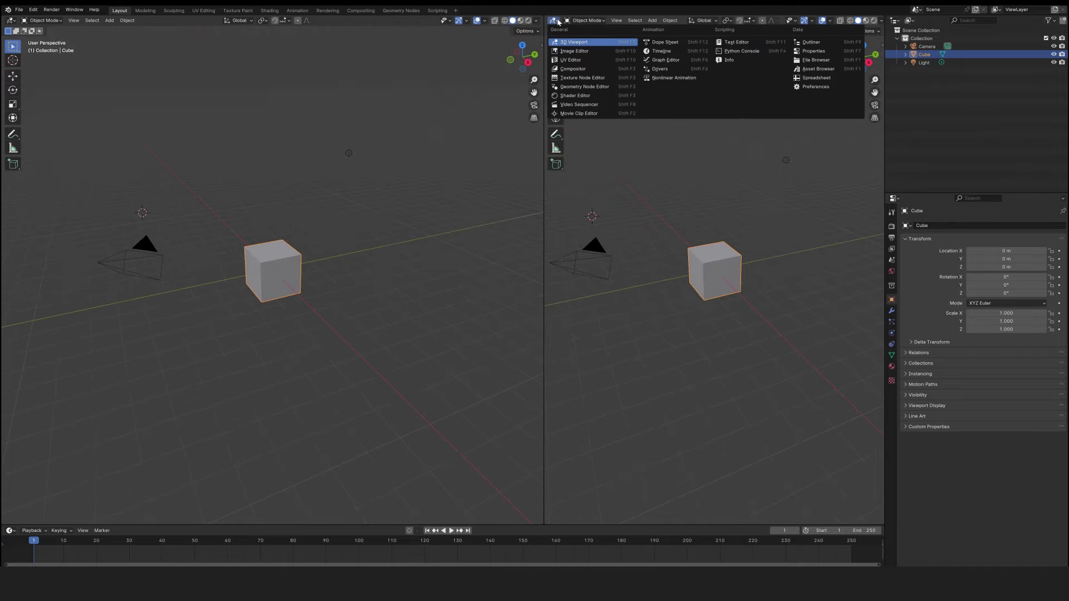
pyautogui.click(815, 70)
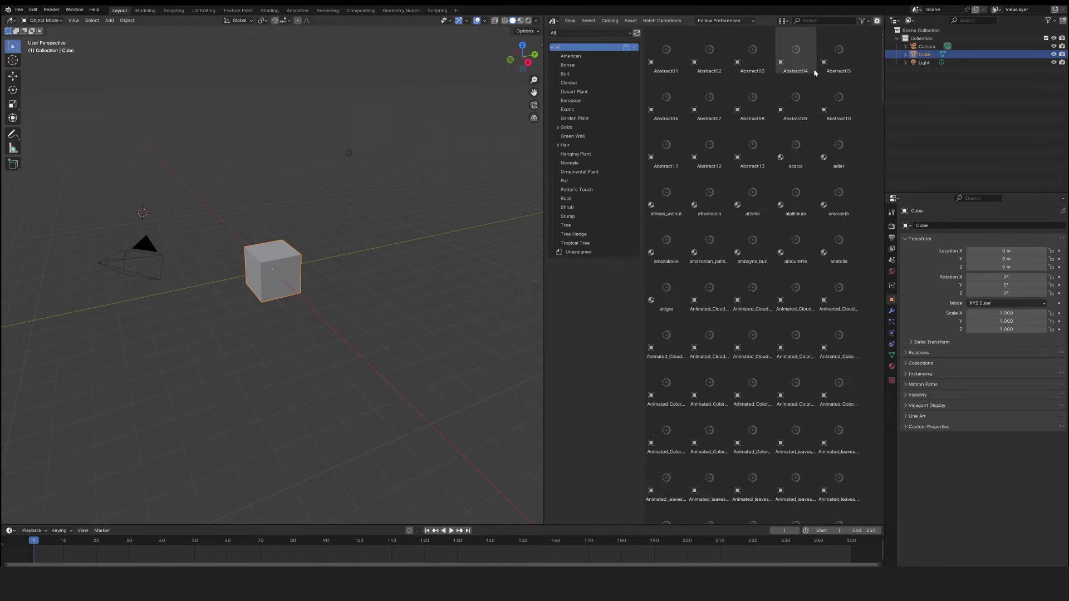
# - Show only the Potters_Touch library in the Asset Browser
pyautogui.click(566, 36)
pyautogui.click(561, 38)
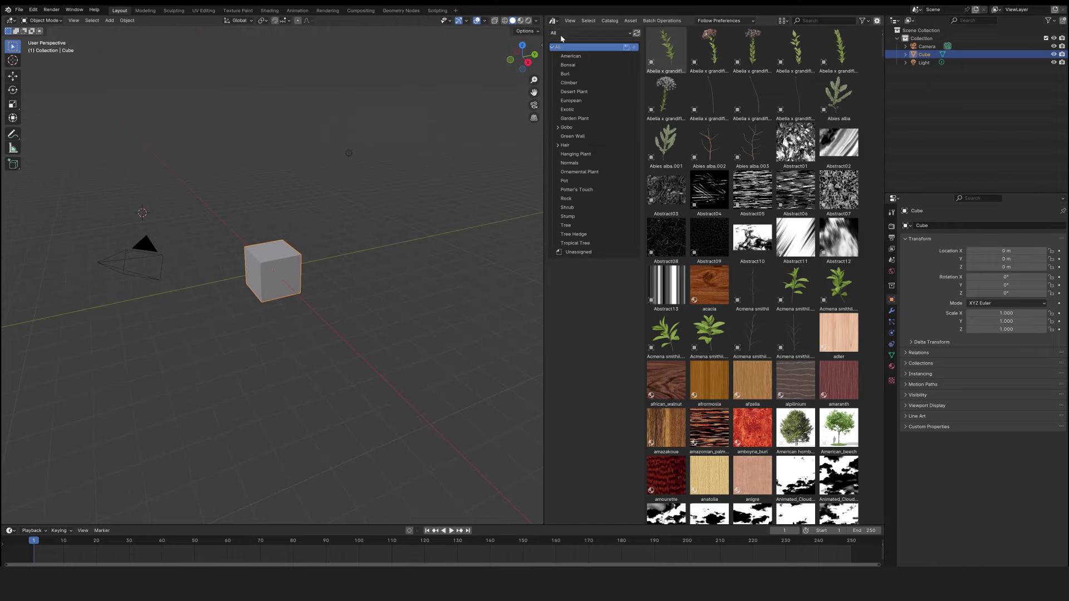
pyautogui.click(561, 36)
pyautogui.click(573, 139)
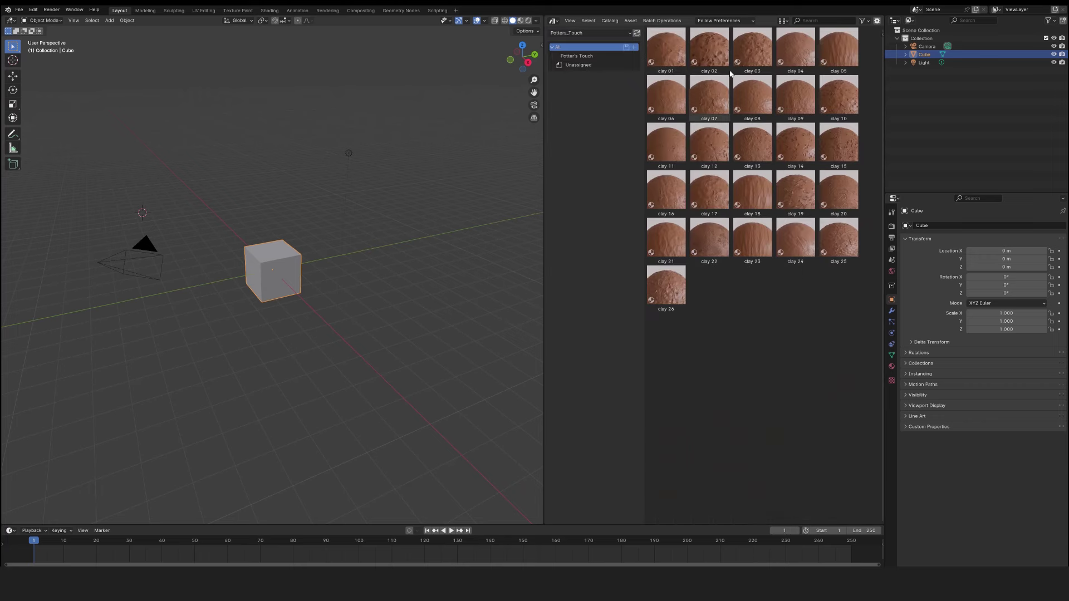
# - Enlarge the asset previews to about size 246 and widen the Asset Browser to look through the clay materials
pyautogui.click(784, 21)
pyautogui.moveTo(800, 36); pyautogui.dragTo(829, 36)
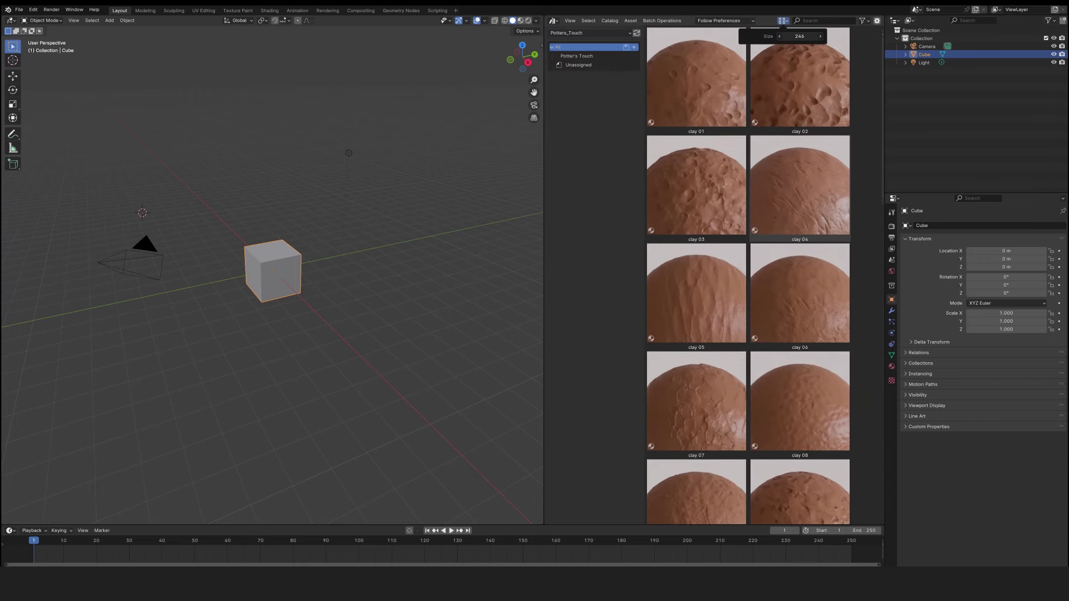
pyautogui.moveTo(545, 149); pyautogui.dragTo(321, 145)
pyautogui.scroll(-10, 684, 240)
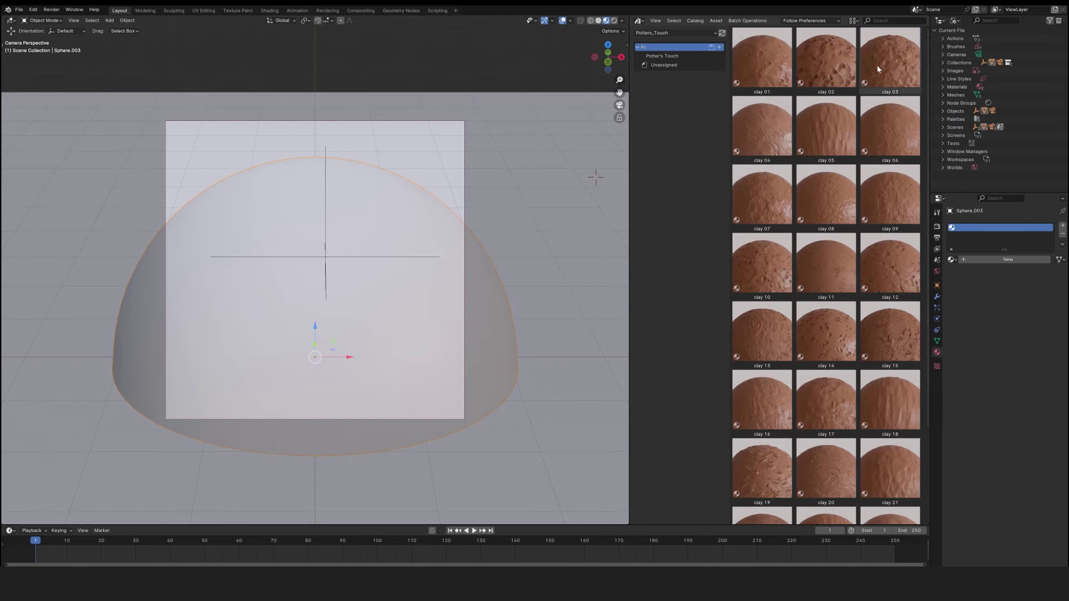
pyautogui.moveTo(877, 65); pyautogui.dragTo(399, 224)
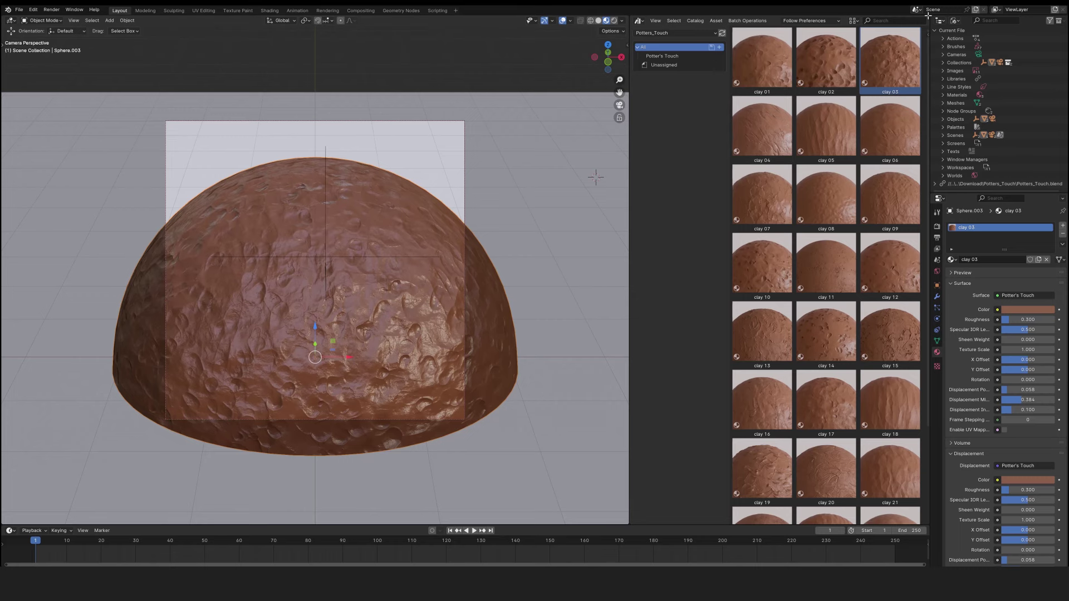
# - Split the Asset Browser horizontally and make the upper area a Shader Editor focused on the Potter's Touch node
pyautogui.moveTo(928, 17); pyautogui.dragTo(811, 286)
pyautogui.click(639, 21)
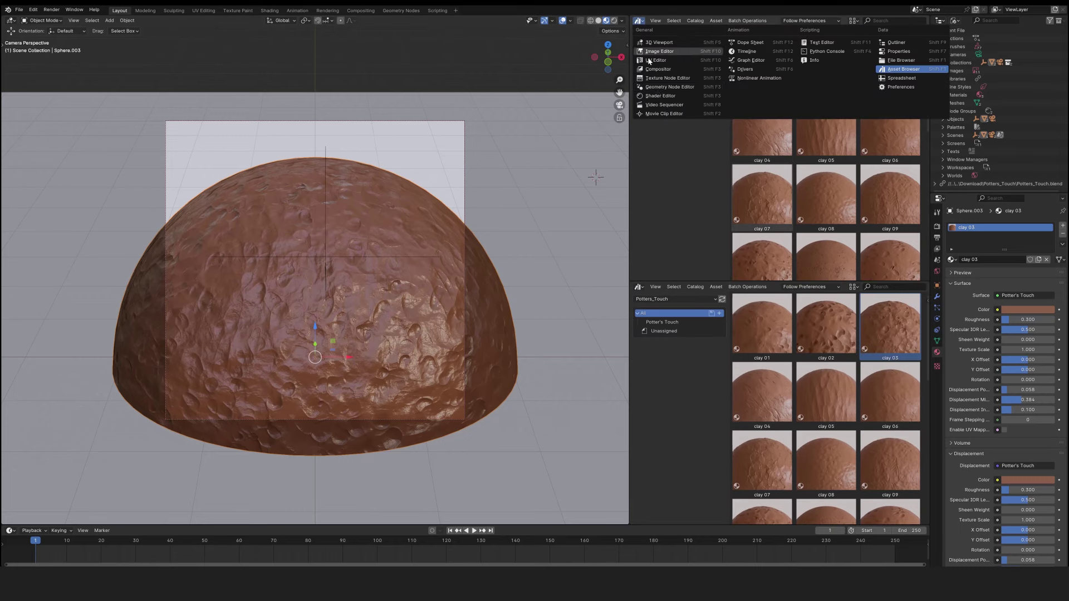
pyautogui.click(663, 95)
pyautogui.press('n')
pyautogui.scroll(5, 751, 137)
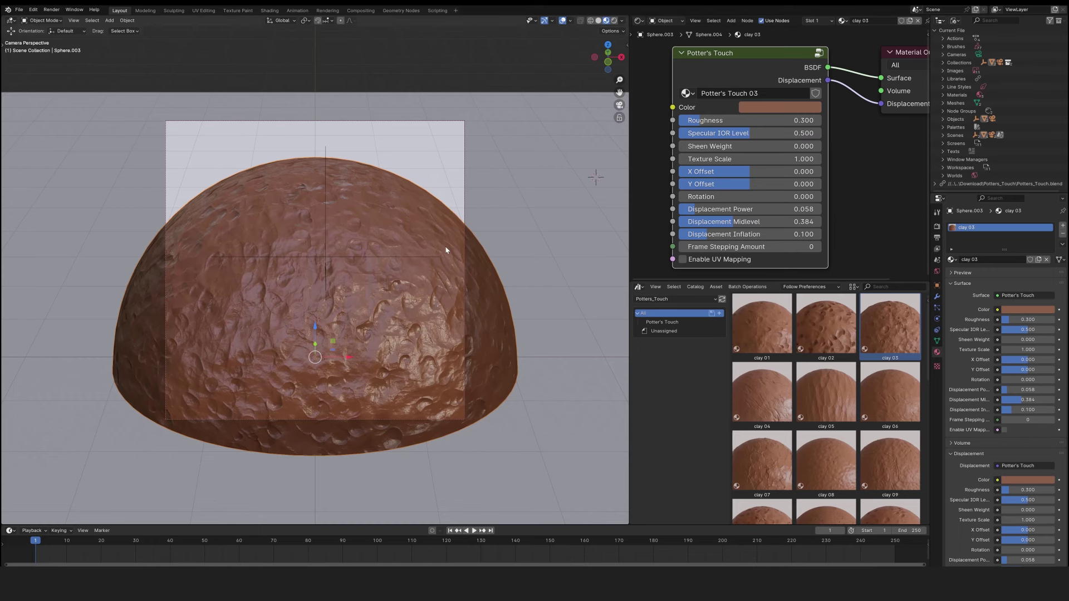
# - Try a viewport dicing rate of 8 px in the Cycles subdivision settings and set it back to 3 px
pyautogui.click(937, 227)
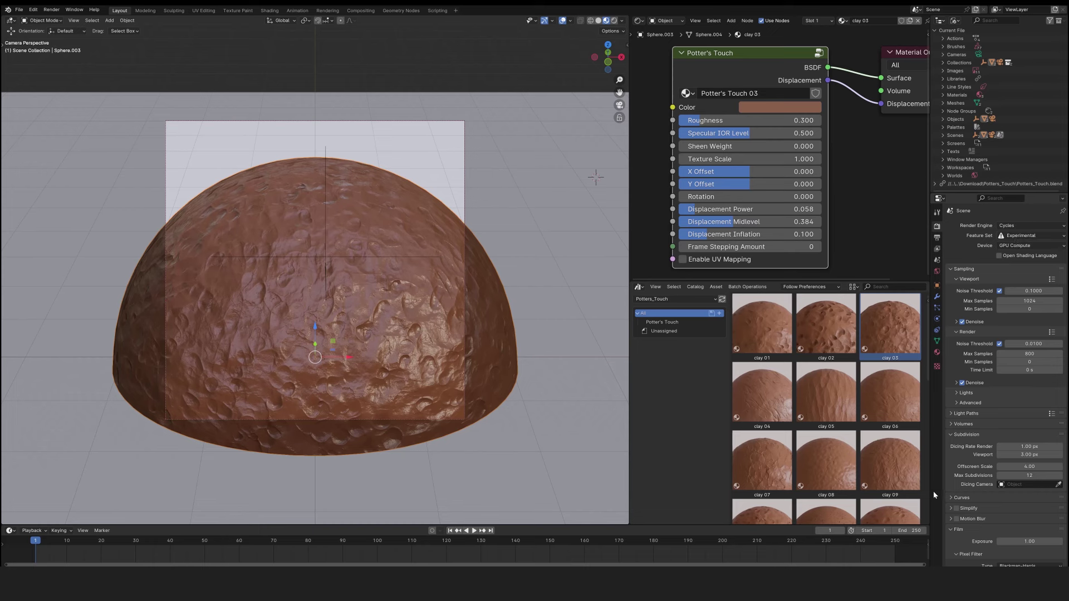
pyautogui.scroll(-1, 991, 433)
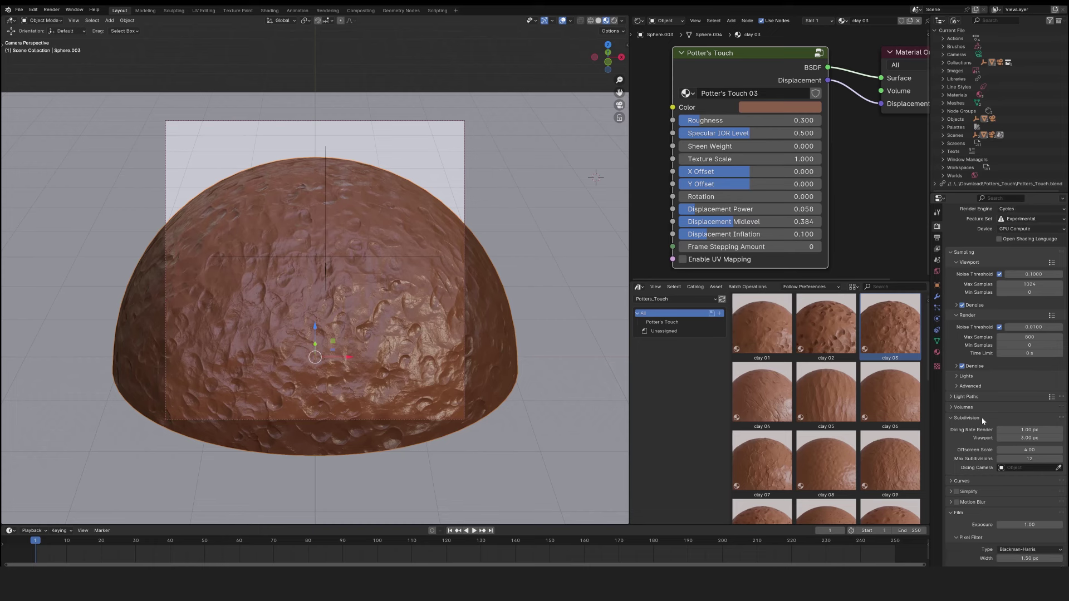
pyautogui.click(1018, 439)
pyautogui.click(981, 440)
pyautogui.click(1021, 439)
pyautogui.write('8')
pyautogui.press('Return')
pyautogui.click(1012, 439)
pyautogui.write('3')
pyautogui.press('Return')
# - Replace the sphere's Subdivision modifier with a new Subdivision Surface modifier that uses Adaptive Subdivision
pyautogui.click(937, 297)
pyautogui.click(981, 240)
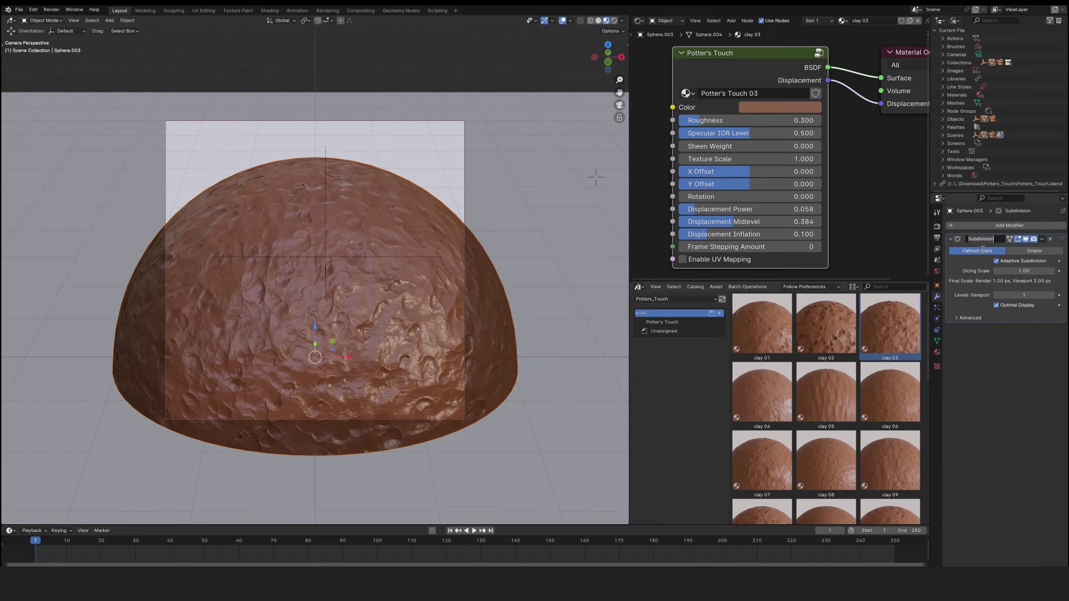
pyautogui.click(1051, 239)
pyautogui.click(1010, 226)
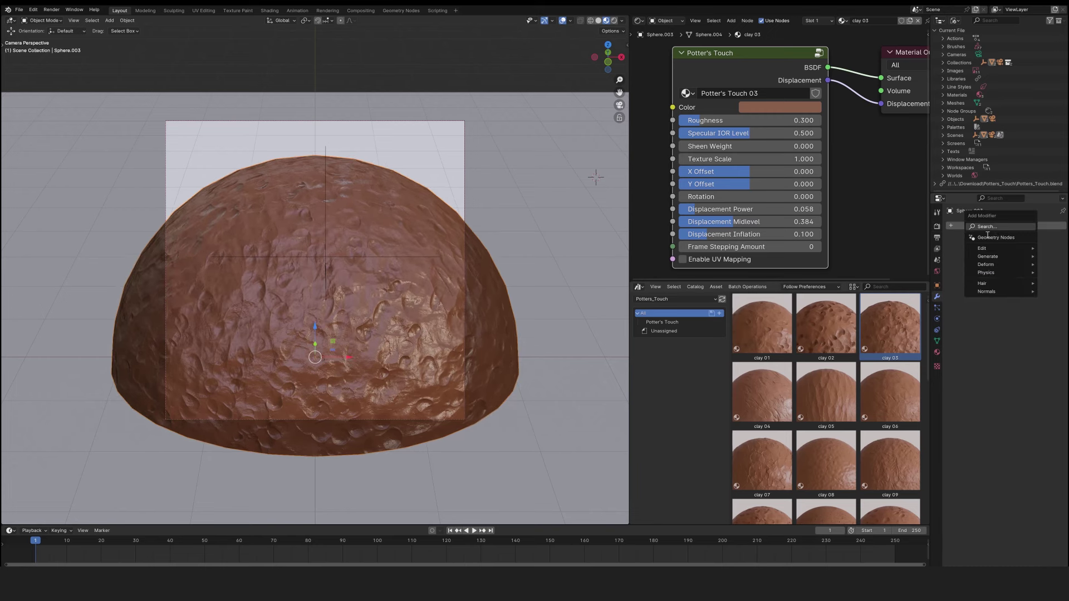
pyautogui.write('sub')
pyautogui.press('Return')
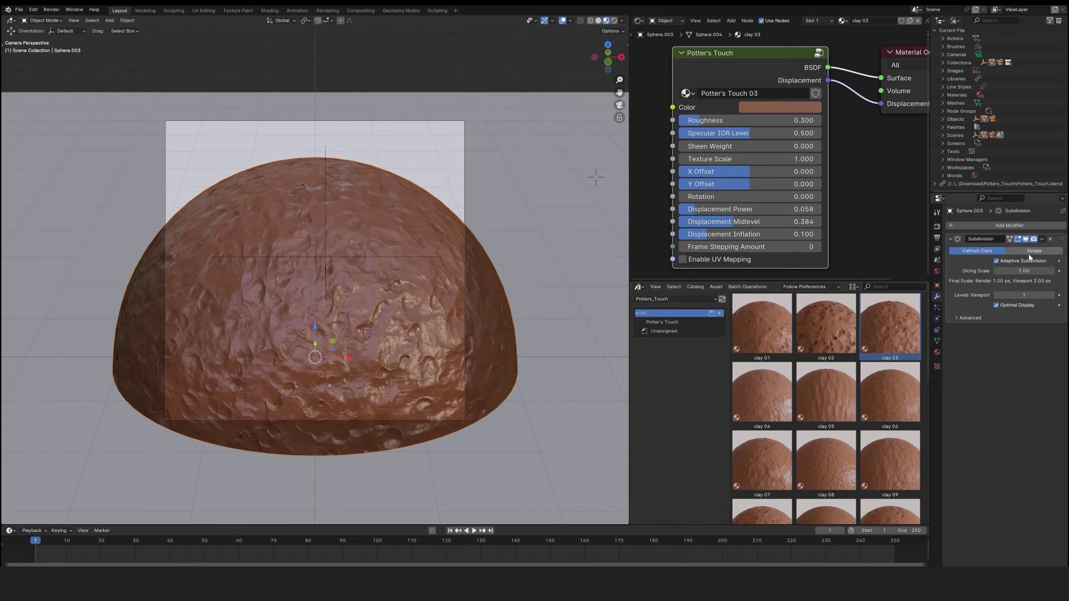
# - Set the clay 03 material's surface displacement method to Displacement and Bump
pyautogui.click(937, 354)
pyautogui.scroll(-10, 968, 315)
pyautogui.scroll(-2, 968, 315)
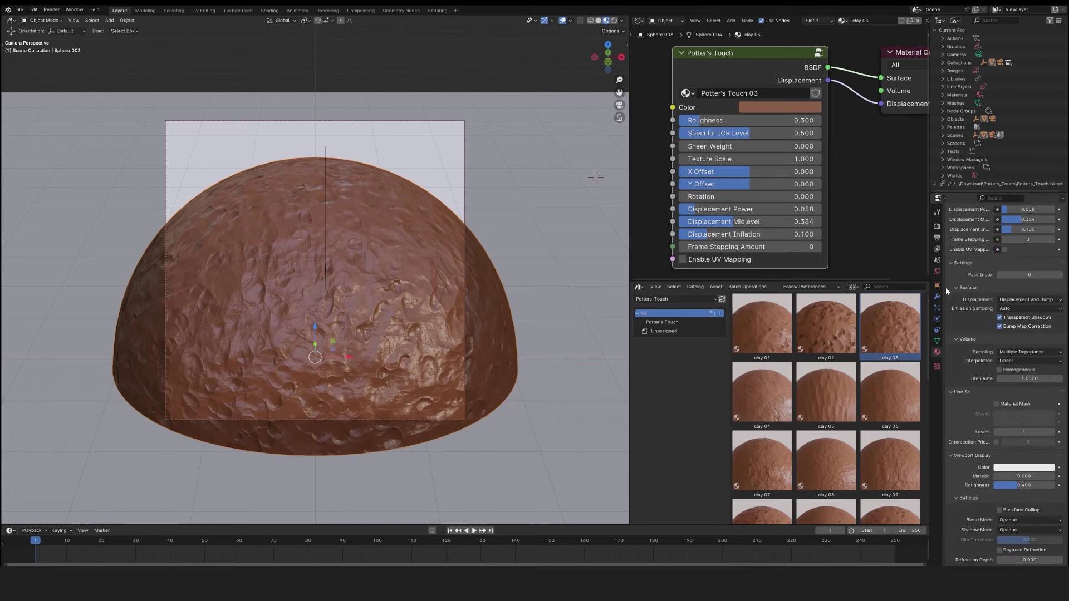
pyautogui.click(1028, 300)
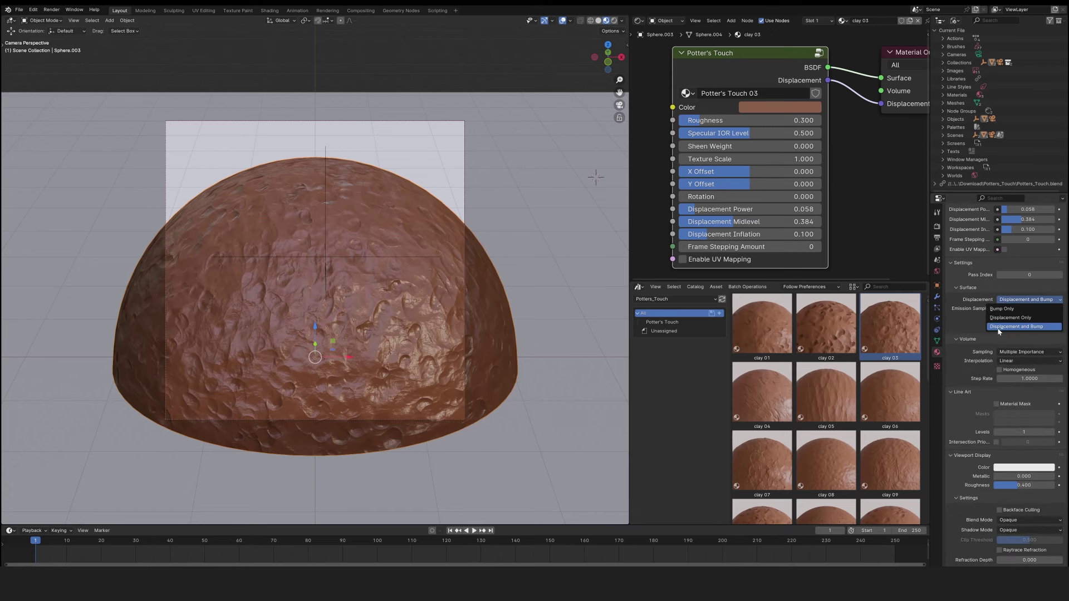
pyautogui.click(1039, 327)
# - Switch the 3D viewport to Rendered shading and hide its overlays for a close view of the clay
pyautogui.scroll(3, 471, 320)
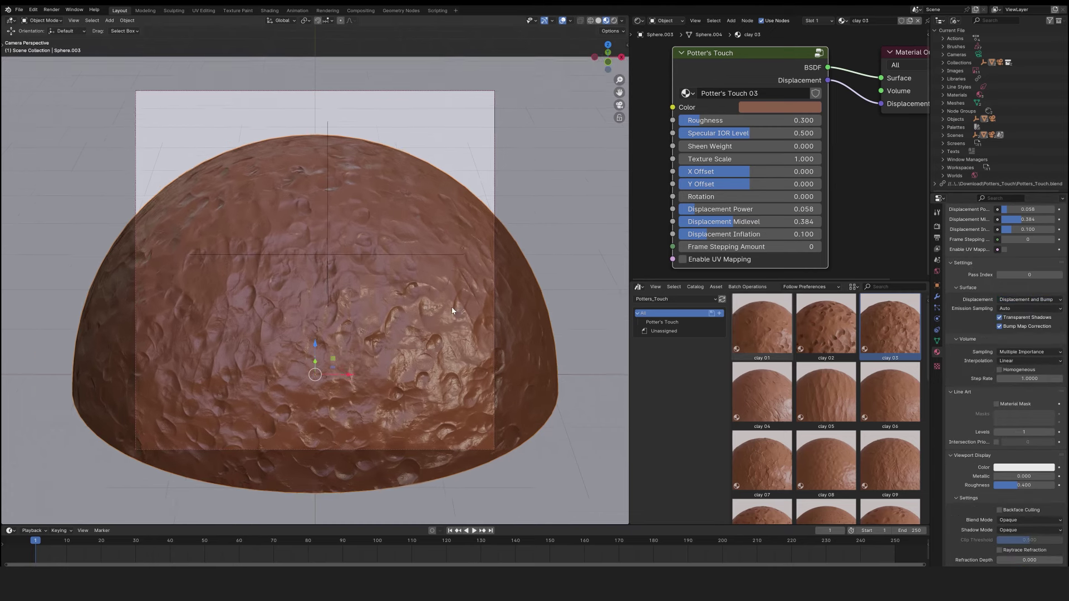
pyautogui.press('z')
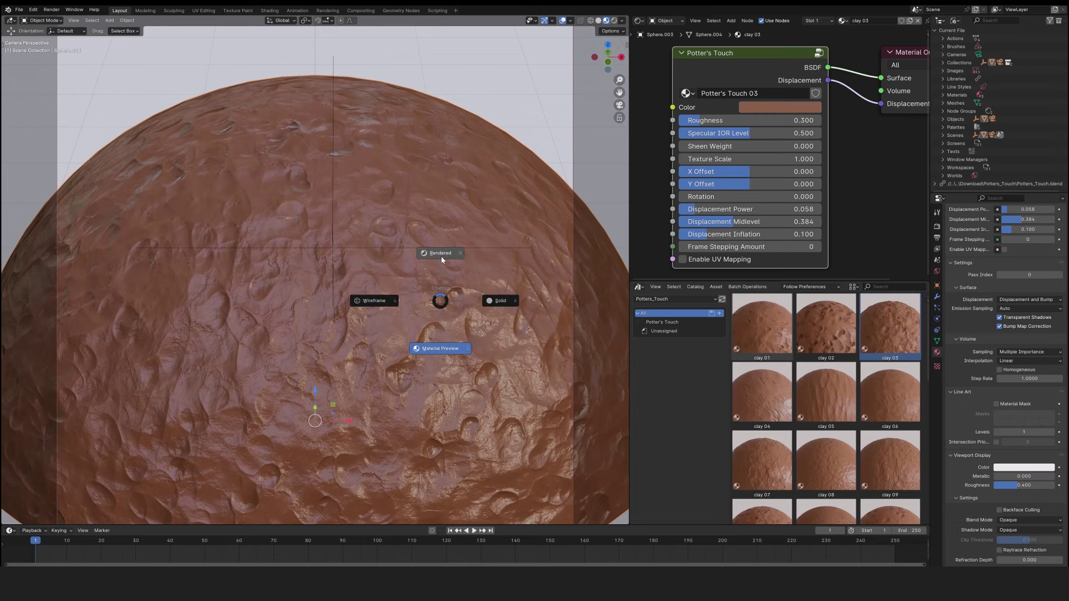
pyautogui.click(441, 256)
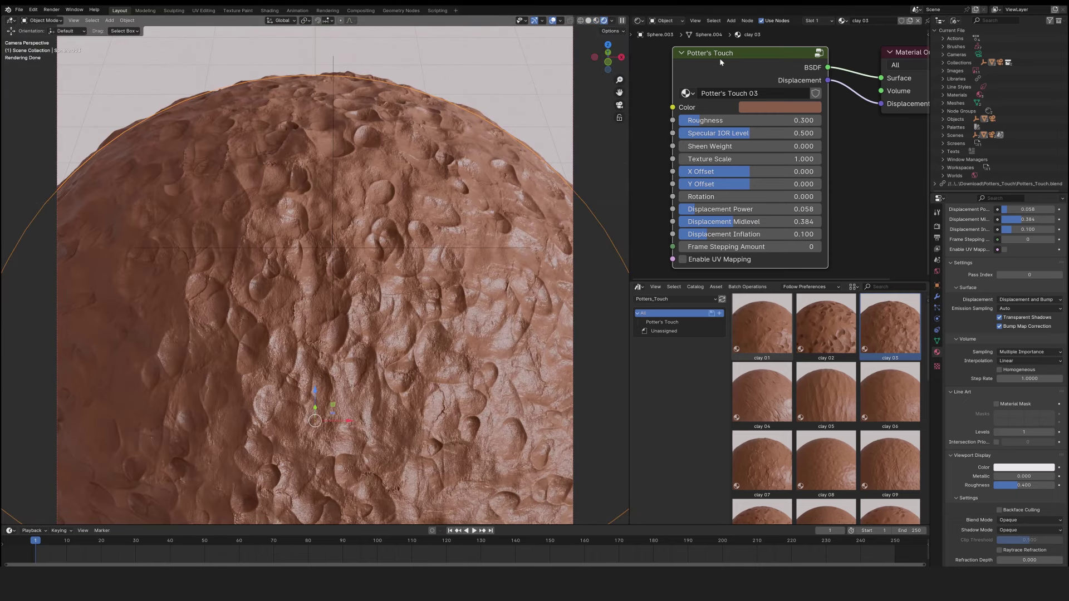
pyautogui.moveTo(720, 57); pyautogui.dragTo(723, 56)
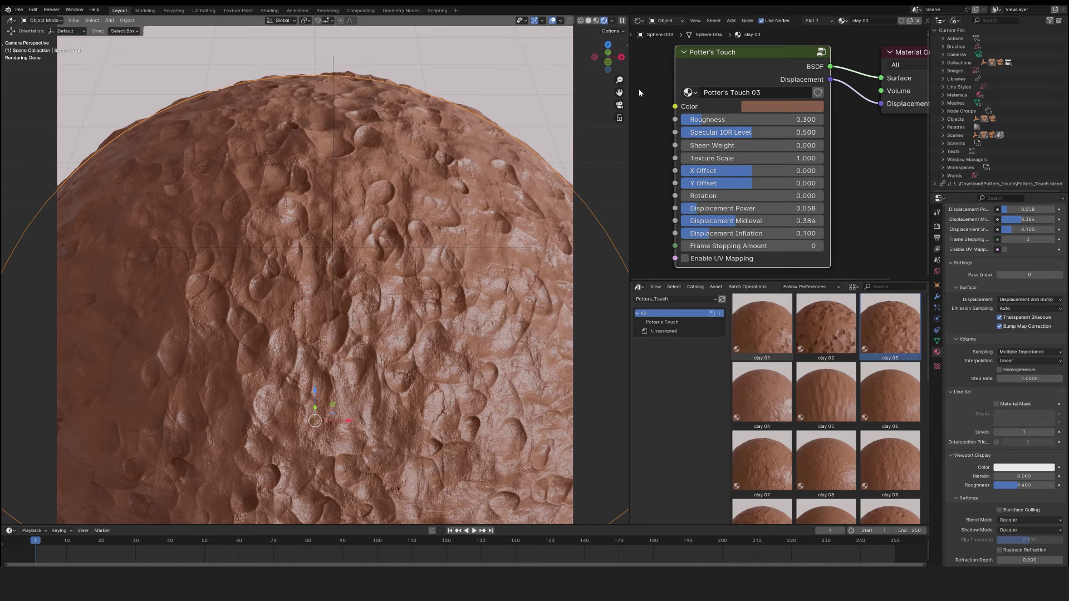
pyautogui.click(533, 20)
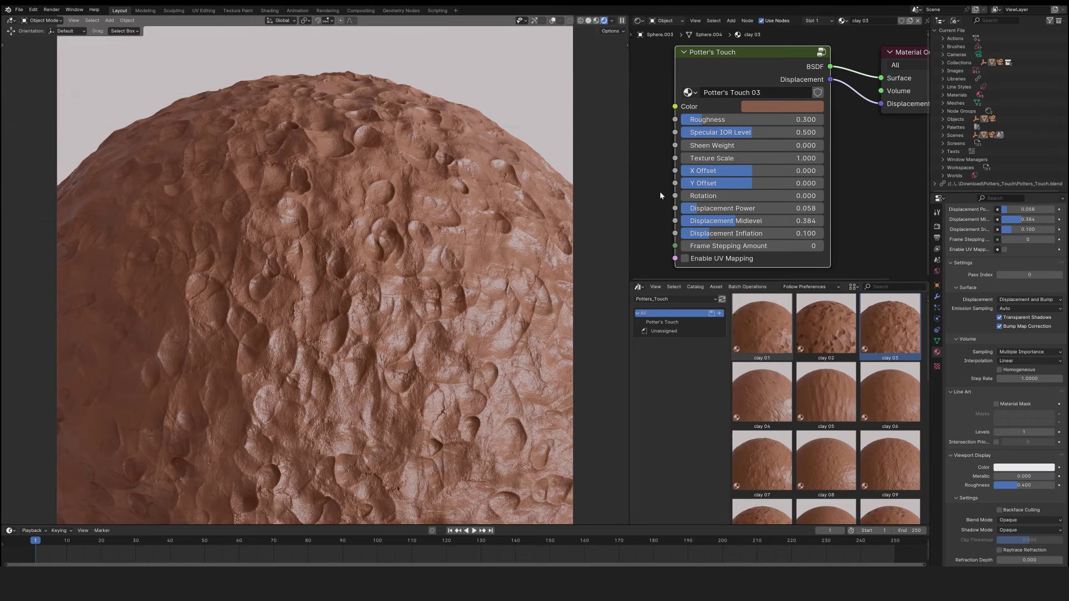
# - Set the Potter's Touch node's Roughness to about 0.559, Specular IOR Level to 0.3 and Sheen Weight to about 0.299
pyautogui.moveTo(704, 119); pyautogui.dragTo(760, 124)
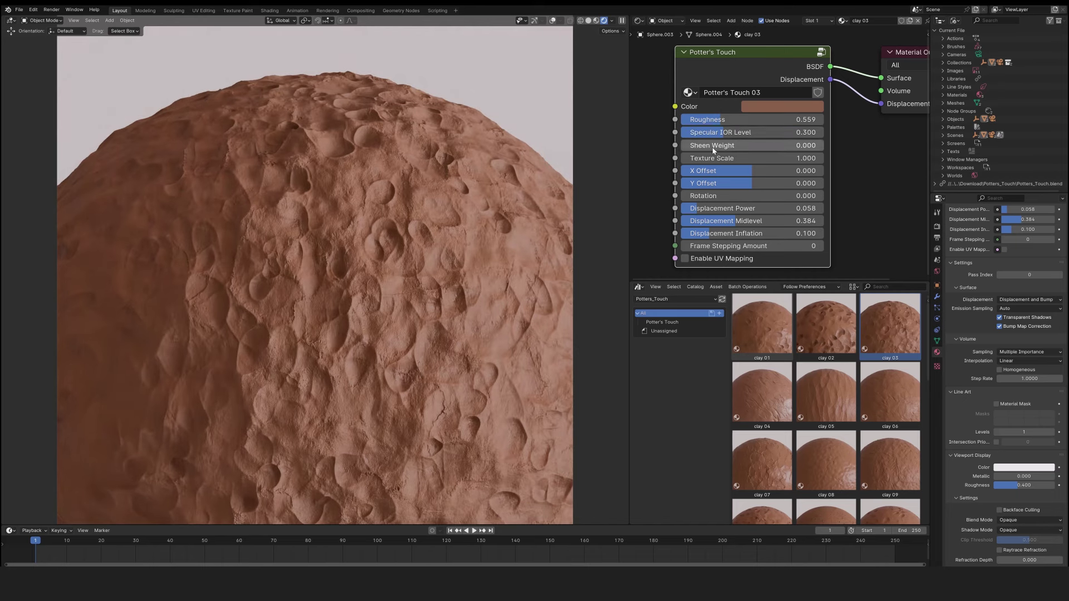
pyautogui.moveTo(707, 145); pyautogui.dragTo(726, 160)
# - Set the Potter's Touch node's Texture Scale to 0.5
pyautogui.click(731, 158)
pyautogui.write('0.5')
pyautogui.press('Return')
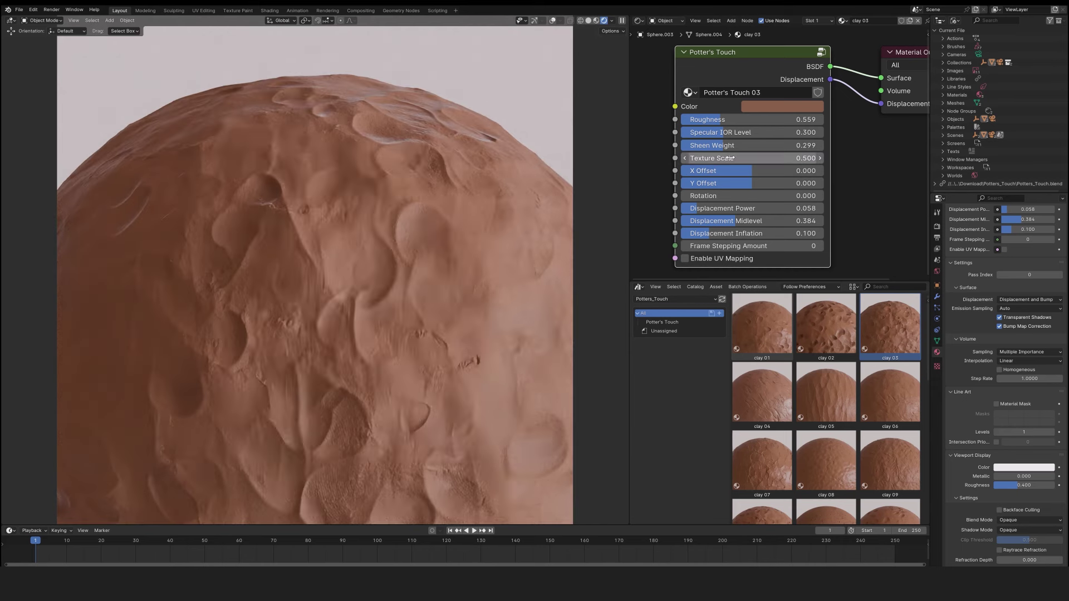
# - Set the Potter's Touch node's Texture Scale to 1
pyautogui.click(731, 158)
pyautogui.write('1')
pyautogui.press('Return')
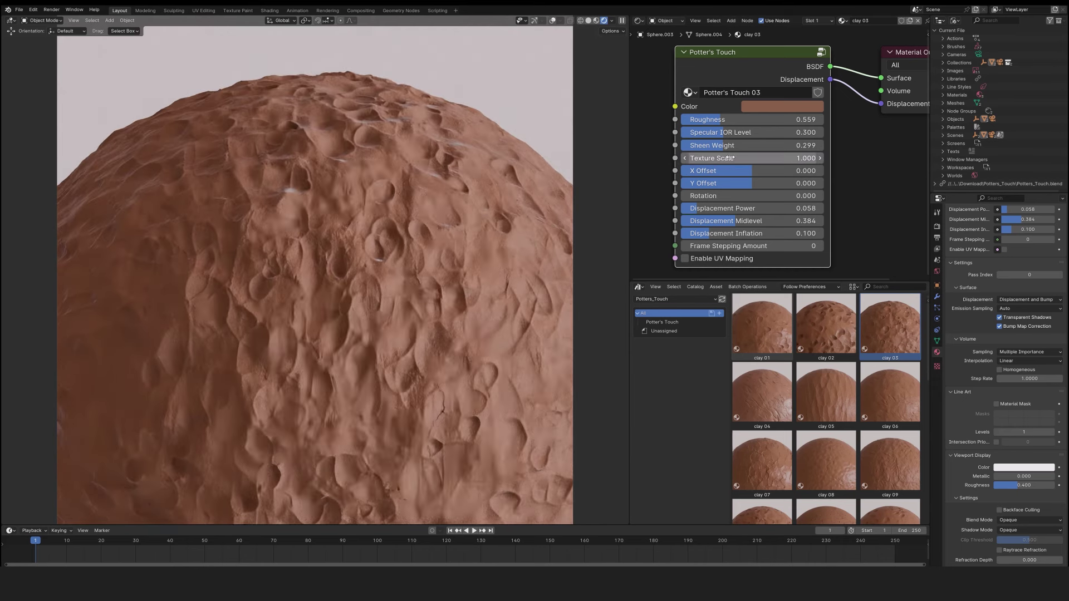
# - Try shifting the clay texture's X Offset and rotating the texture by about 0.642
pyautogui.moveTo(735, 173); pyautogui.dragTo(747, 142, button='middle')
pyautogui.moveTo(747, 142); pyautogui.dragTo(785, 167)
pyautogui.rightClick(790, 140)
pyautogui.hotkey('ctrl', 'z')
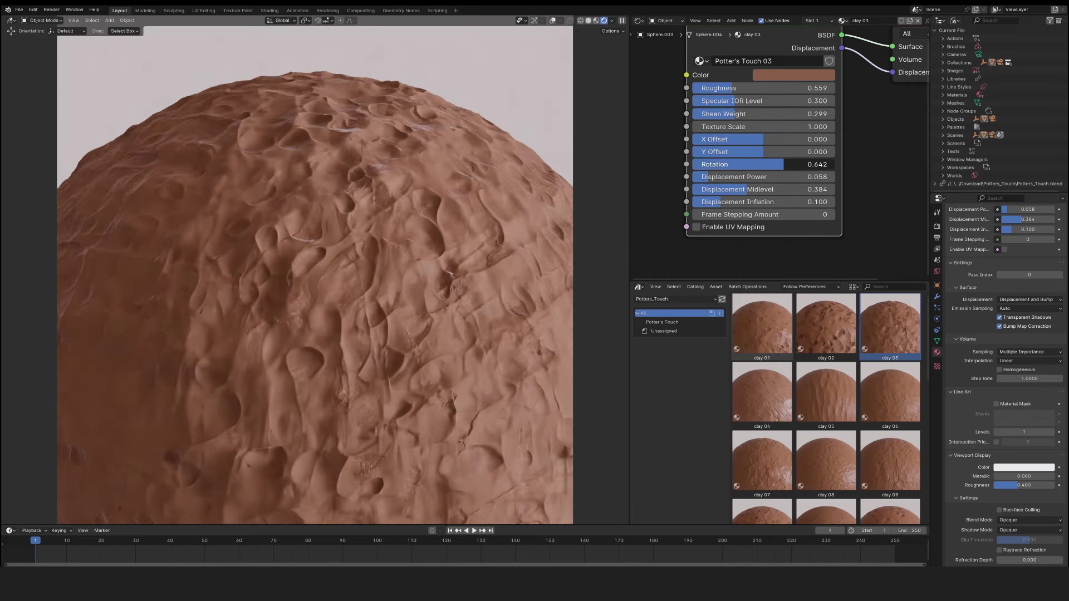
pyautogui.rightClick(784, 167)
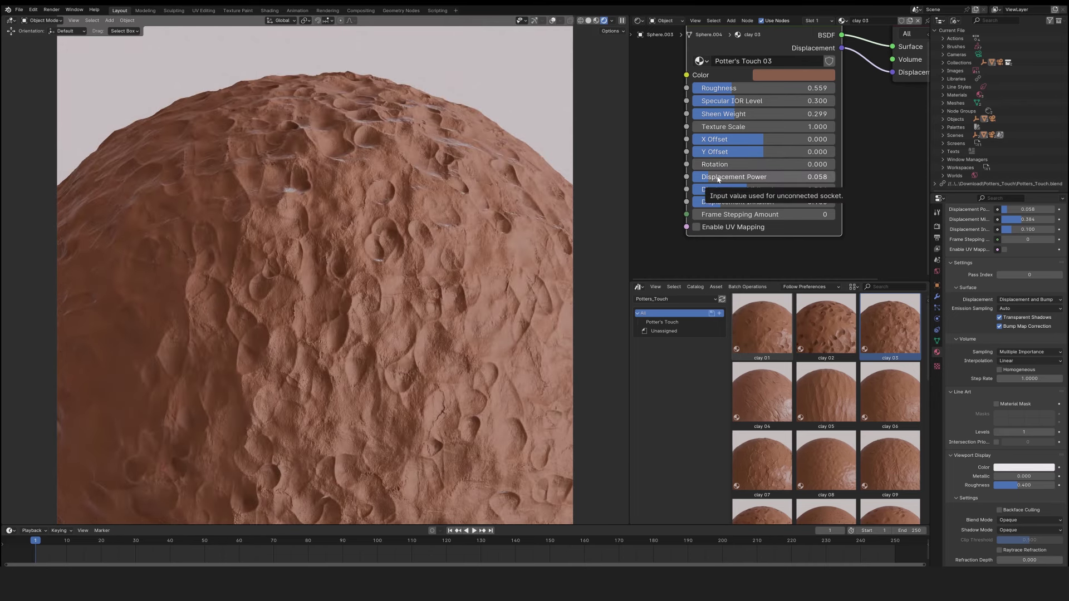
# - Set the Potter's Touch node's Displacement Power to about 0.068 and turn the 3D viewport overlays back on
pyautogui.moveTo(726, 178); pyautogui.dragTo(722, 185, button='middle')
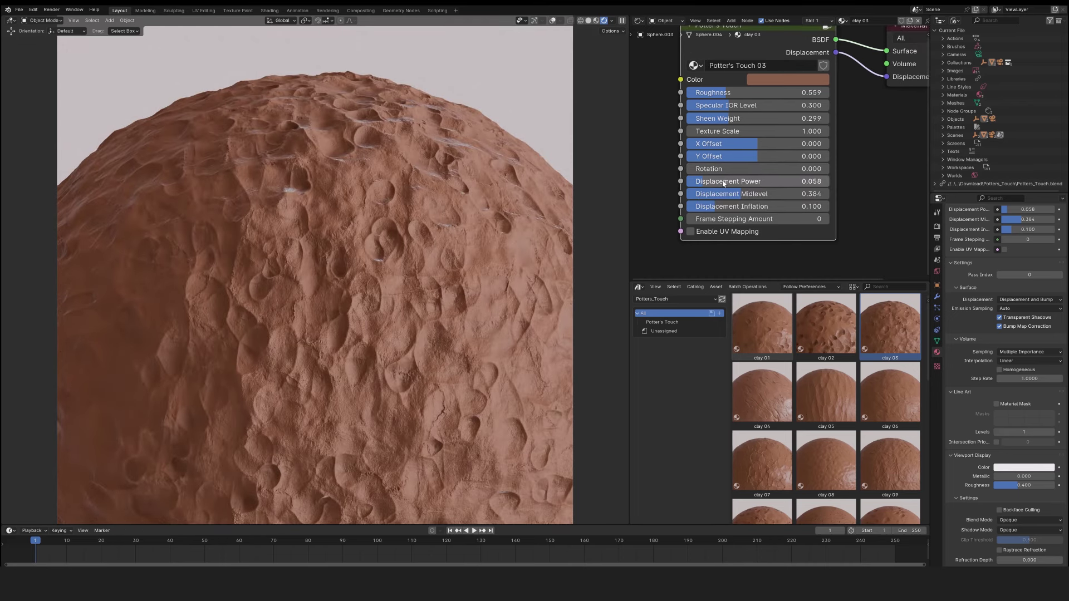
pyautogui.moveTo(724, 184)
pyautogui.mouseDown()
pyautogui.moveTo(701, 184)
pyautogui.moveTo(735, 185)
pyautogui.moveTo(709, 183)
pyautogui.mouseUp()
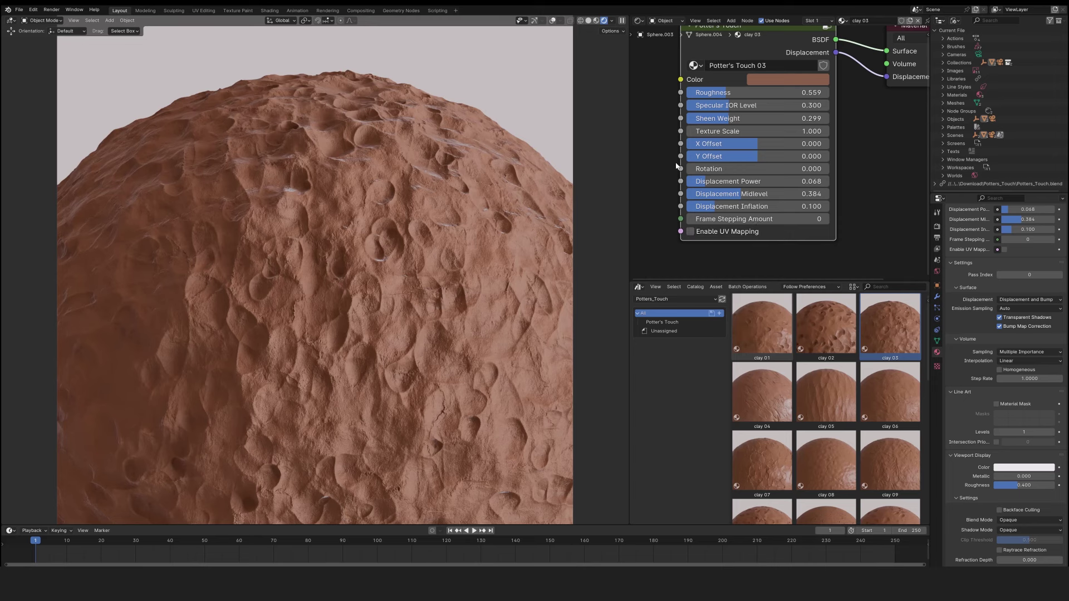
pyautogui.click(552, 20)
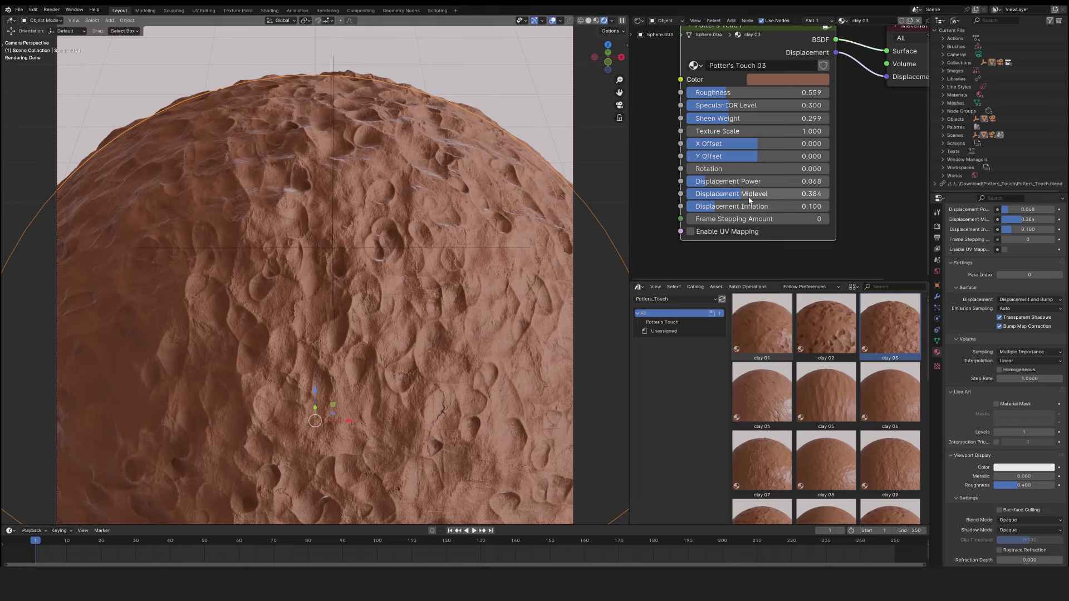
# - Try low and high Displacement Midlevel values on the Potter's Touch node and settle on about 0.491
pyautogui.moveTo(749, 194); pyautogui.dragTo(691, 194)
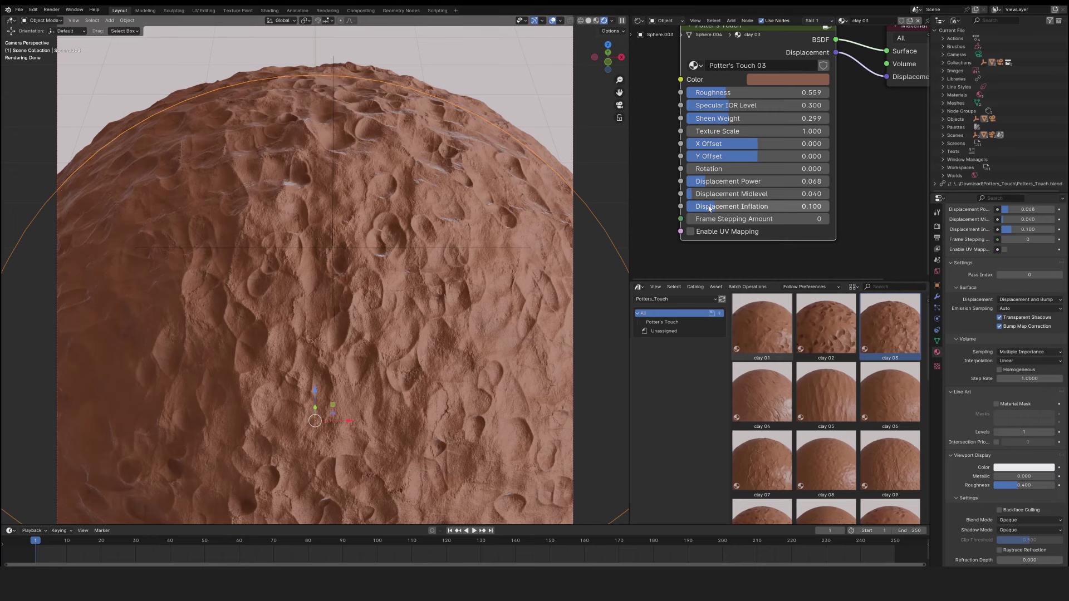
pyautogui.moveTo(702, 194); pyautogui.dragTo(814, 195)
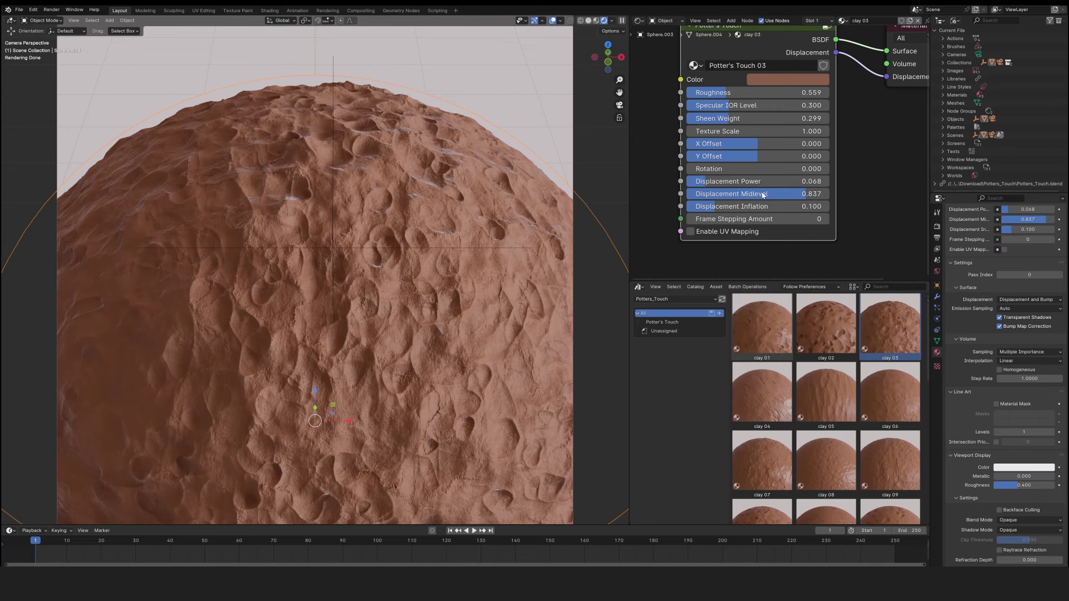
pyautogui.moveTo(762, 195); pyautogui.dragTo(691, 194)
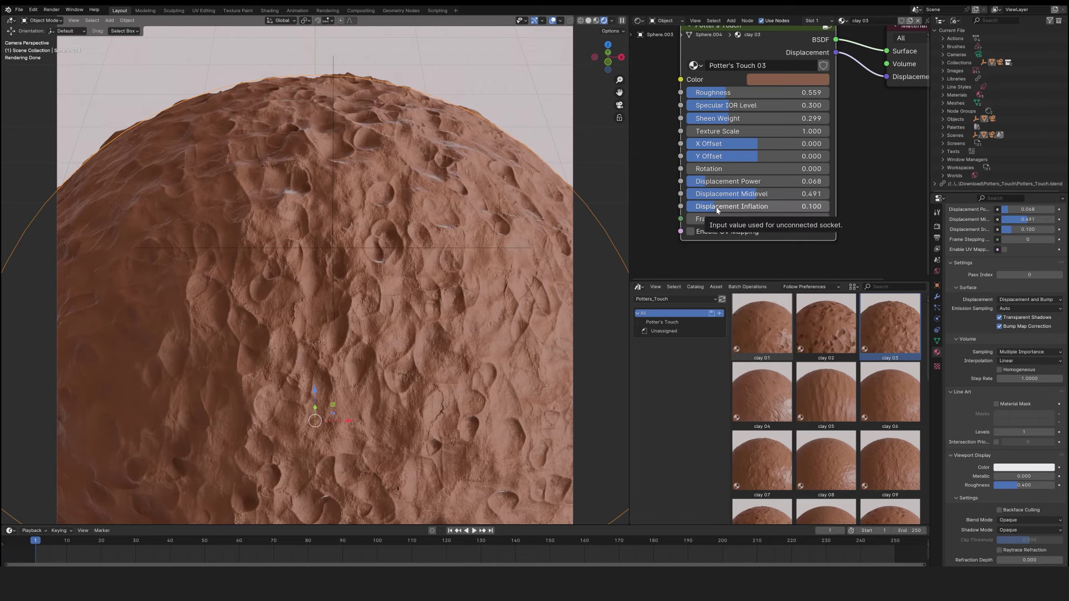
# - Try a Displacement Inflation of about 0.182 on the Potter's Touch node and restore it to 0.1
pyautogui.moveTo(715, 209); pyautogui.dragTo(743, 206)
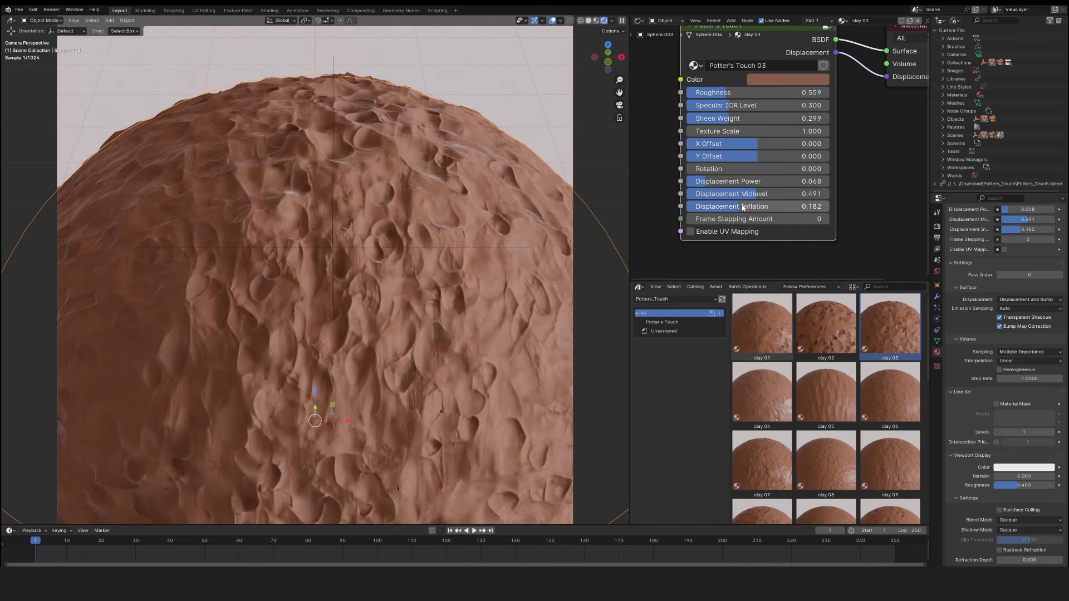
pyautogui.click(743, 205)
pyautogui.write('0.1')
pyautogui.press('Return')
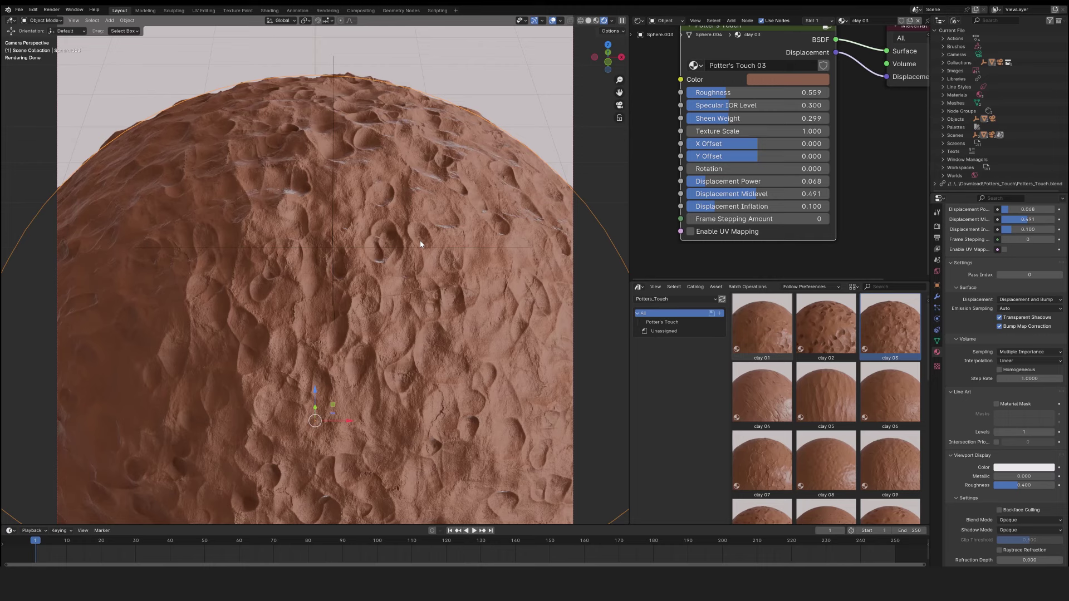
# - Enable UV Mapping on the Potter's Touch node and replace the Asset Browser with an Image Editor to check the sphere's UV layout
pyautogui.click(691, 232)
pyautogui.click(639, 287)
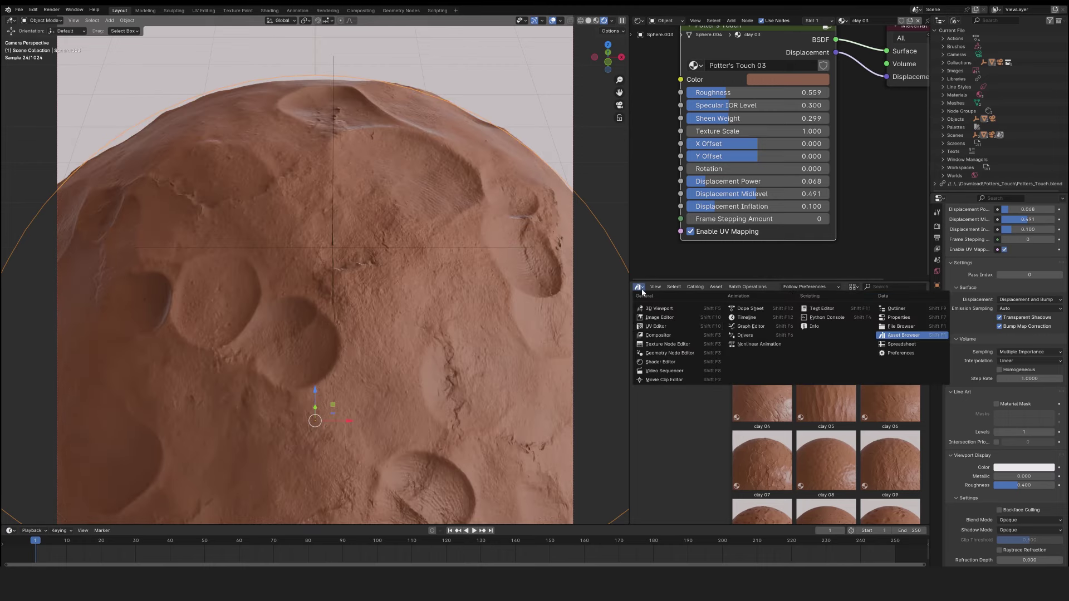
pyautogui.click(656, 316)
pyautogui.press('Tab')
pyautogui.scroll(-3, 841, 396)
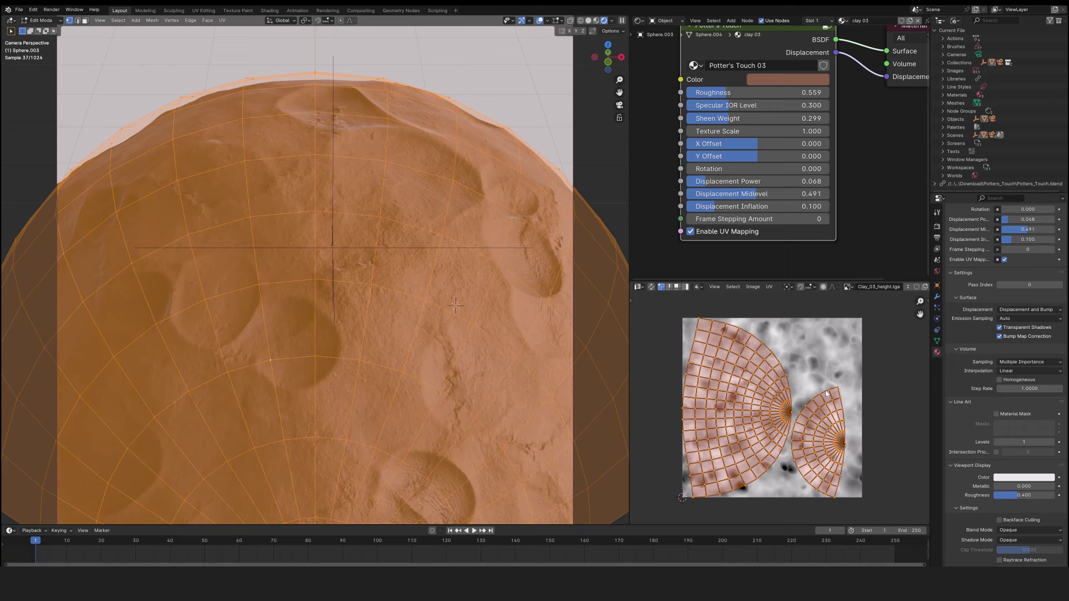
pyautogui.press('Tab')
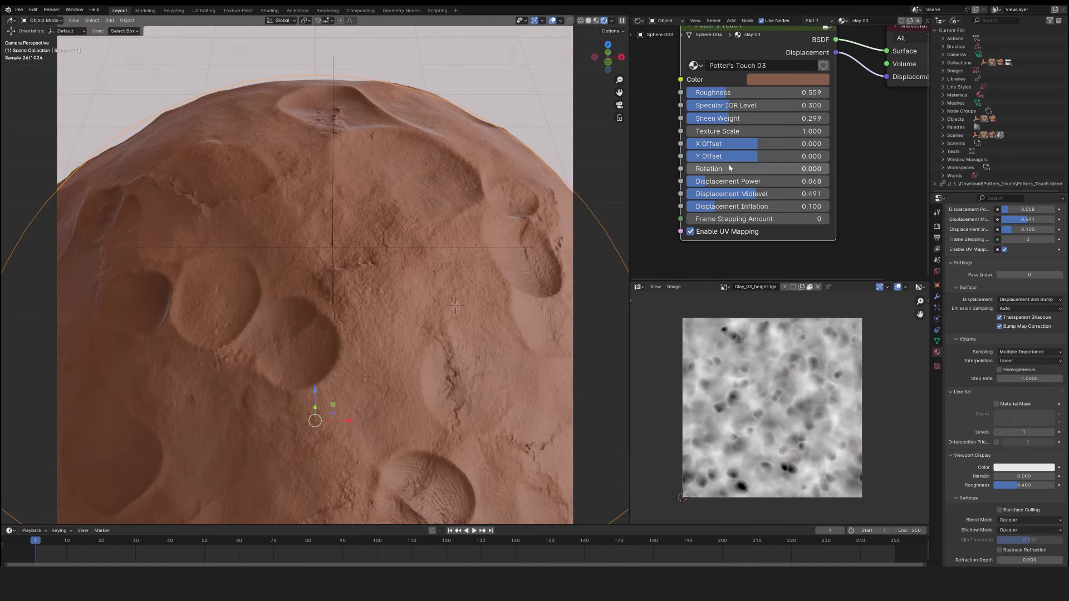
# - Set the Potter's Touch node's Texture Scale to 3 and Displacement Power to about 0.021
pyautogui.moveTo(735, 131); pyautogui.dragTo(748, 132)
pyautogui.moveTo(761, 181); pyautogui.dragTo(736, 182)
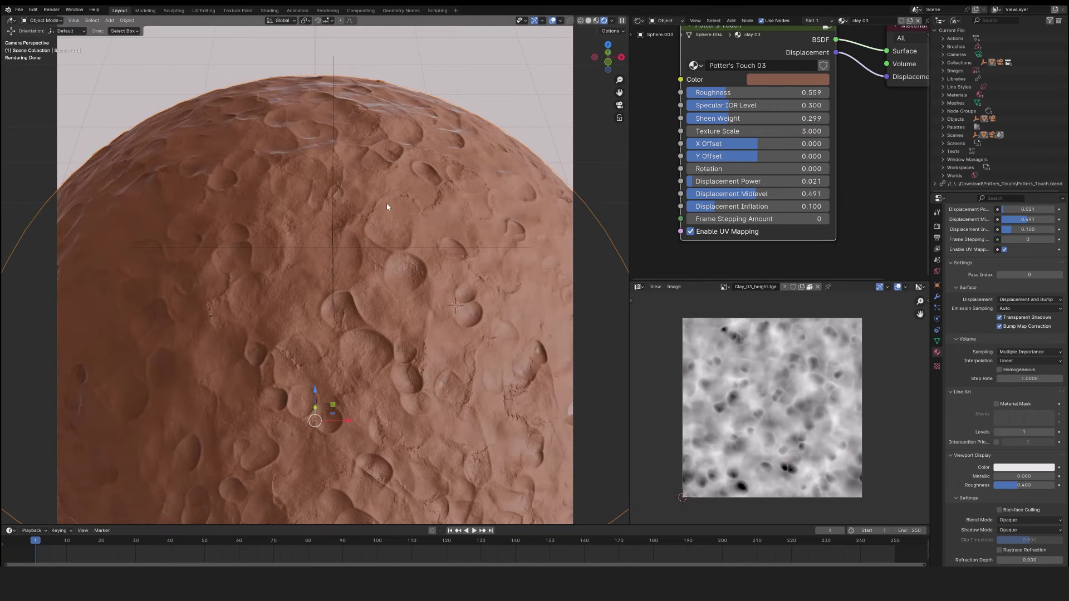
# - Switch the 3D viewport to Material Preview shading and briefly play the animation
pyautogui.press('z')
pyautogui.click(414, 258)
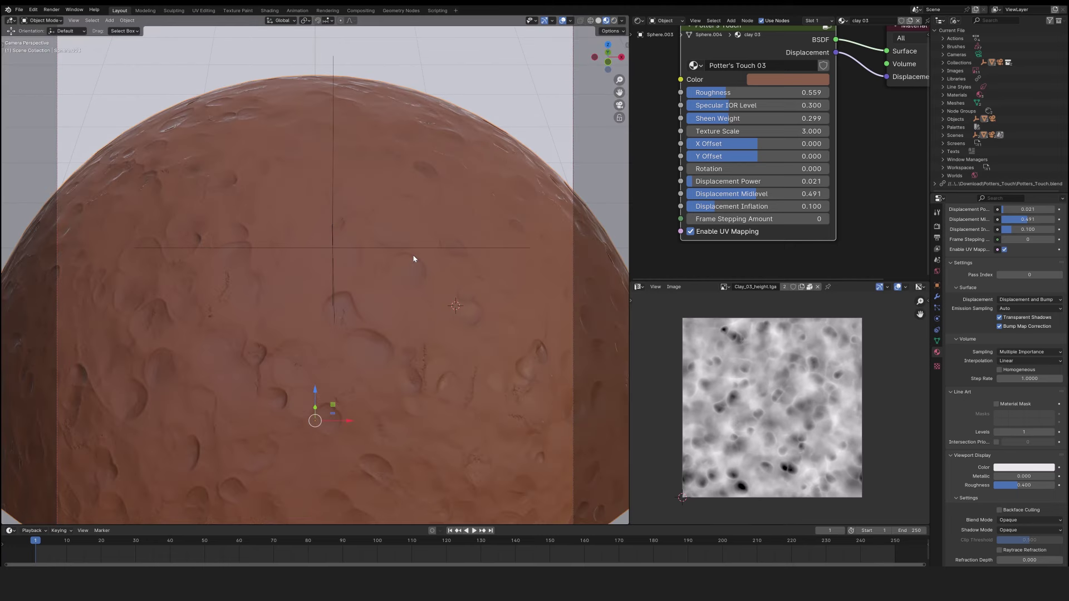
pyautogui.press('space')
pyautogui.press('Escape')
# - Preview the animated clay texture with Frame Stepping Amounts of 10 and 20
pyautogui.click(779, 219)
pyautogui.write('10')
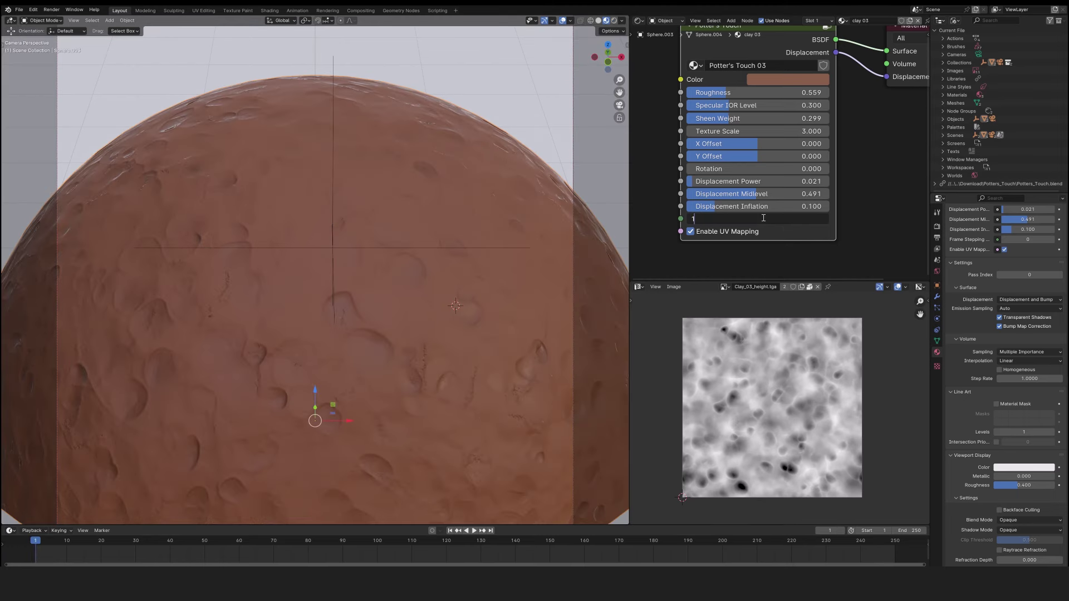
pyautogui.press('Return')
pyautogui.press('space')
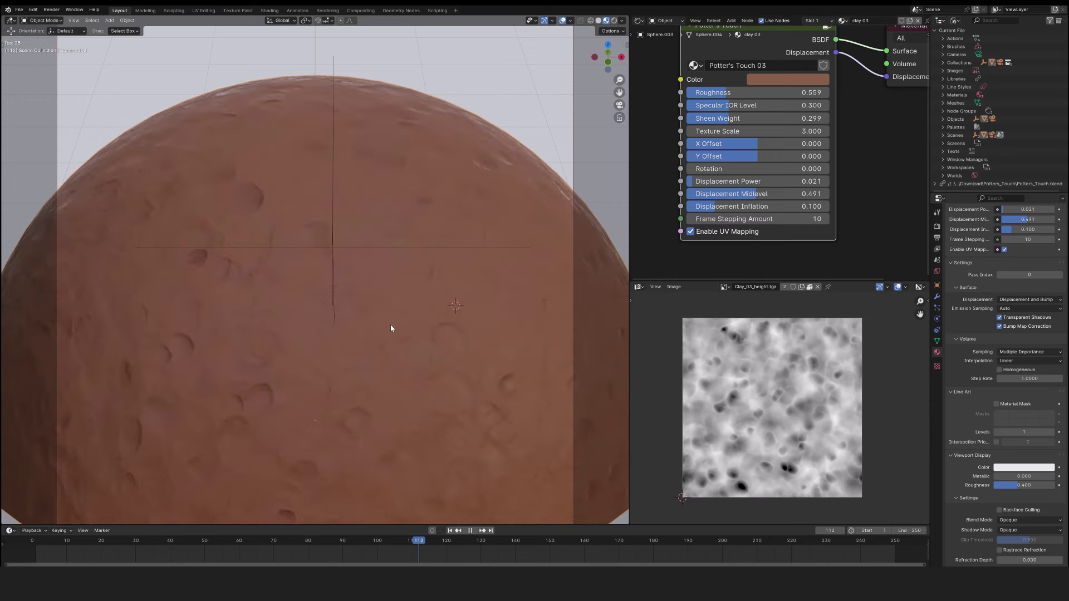
pyautogui.press('Escape')
pyautogui.click(755, 219)
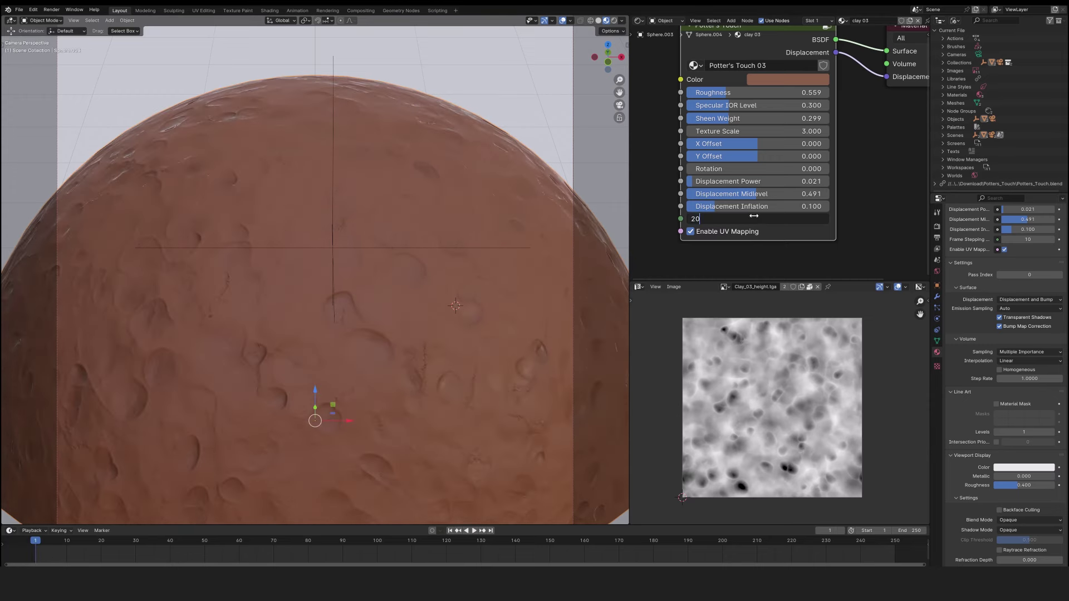
pyautogui.press('Return')
pyautogui.press('space')
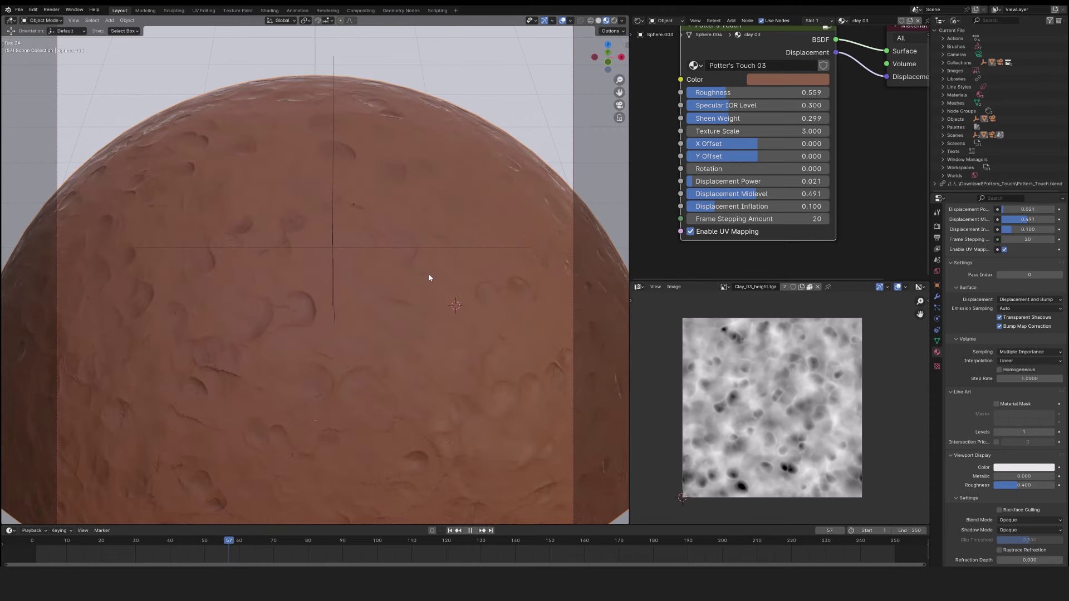
pyautogui.press('Escape')
# - Set the Potter's Touch node's Frame Stepping Amount to 5 and play the animation to check it
pyautogui.click(761, 218)
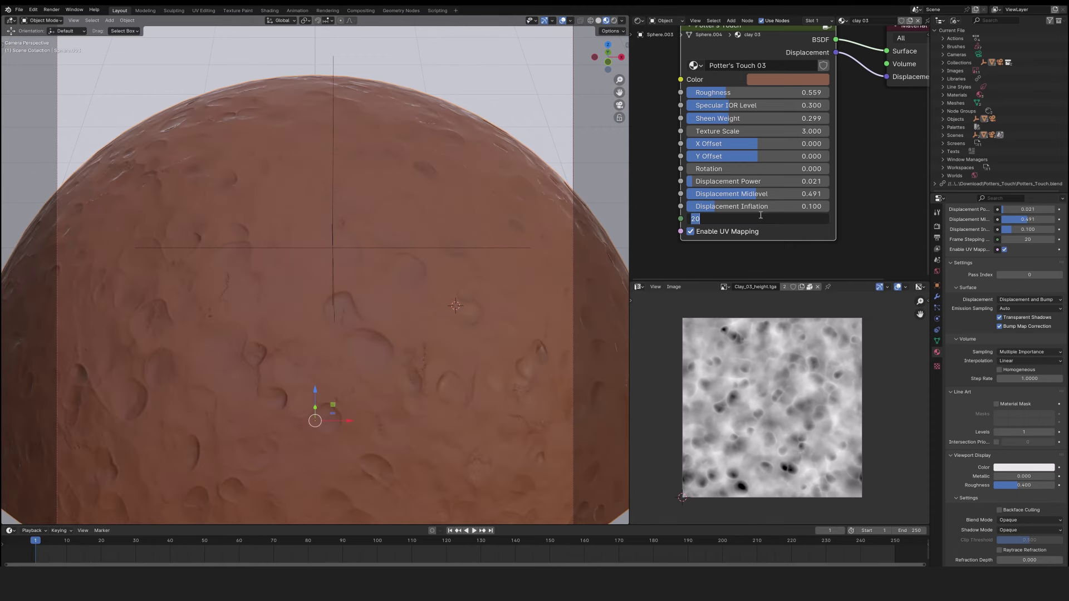
pyautogui.write('5')
pyautogui.press('Return')
pyautogui.press('space')
pyautogui.press('Escape')
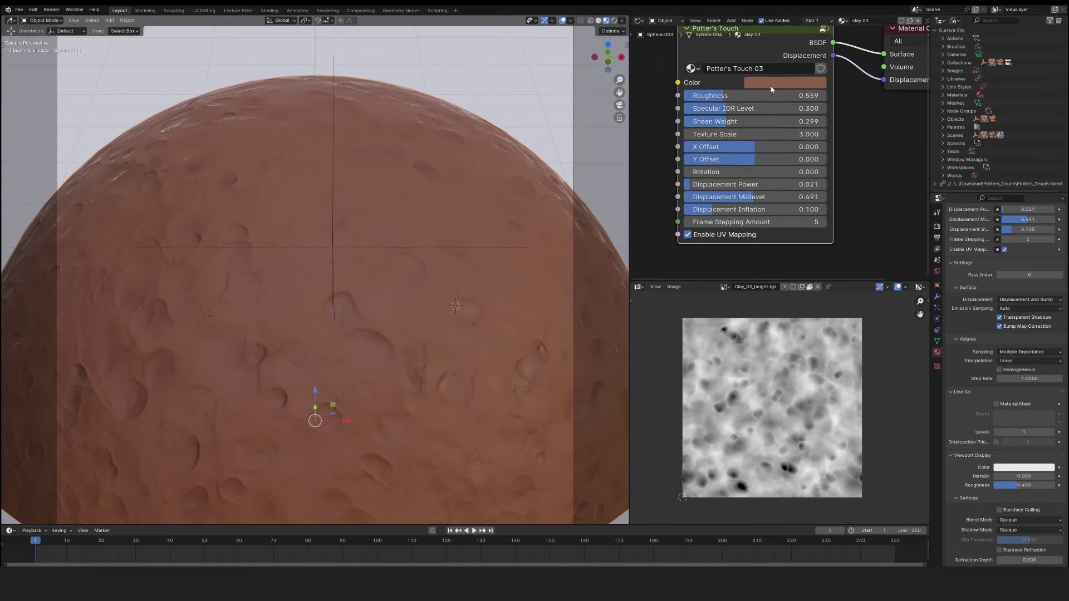
# - Open the Potter's Touch node's clay color for editing
pyautogui.click(773, 88)
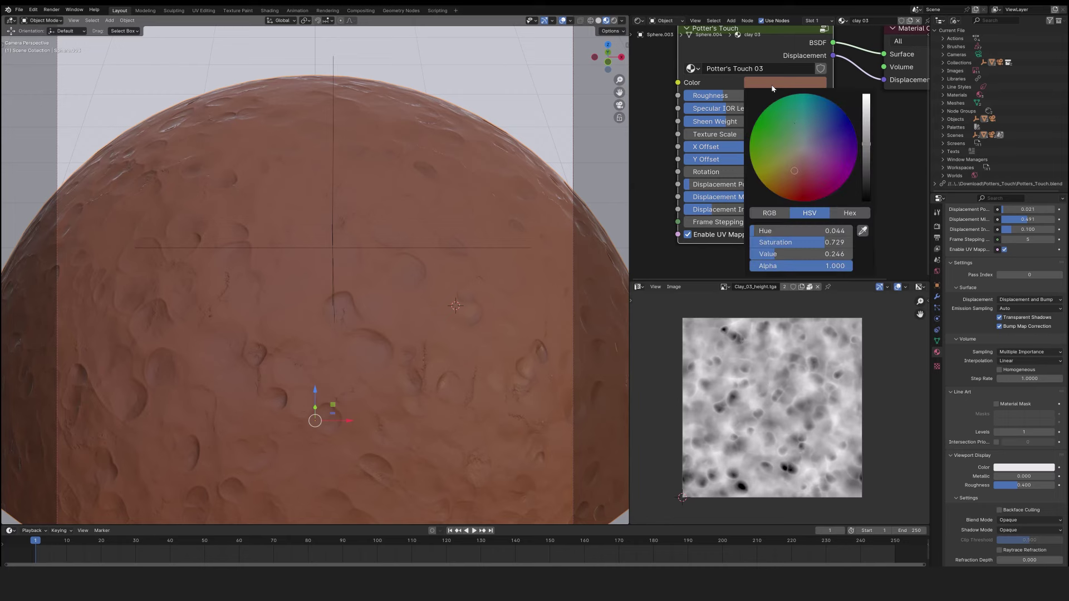